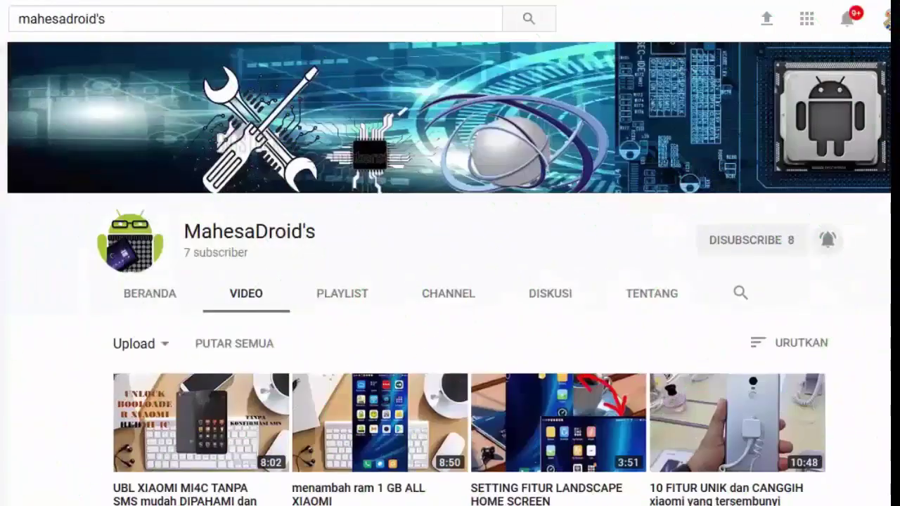
- Look through the MahesaDroid's channel's video list and subscribe to the channel
scroll(451, 282, "down", 3)
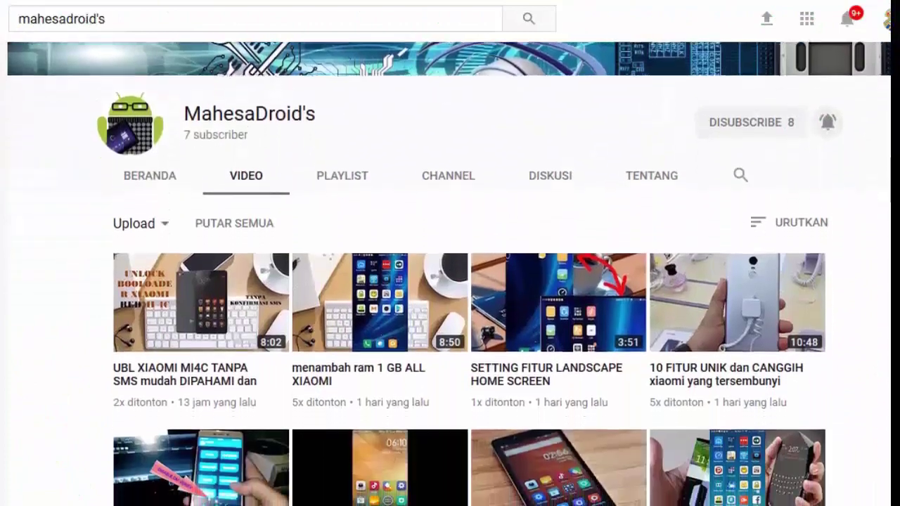
scroll(450, 281, "down", 2)
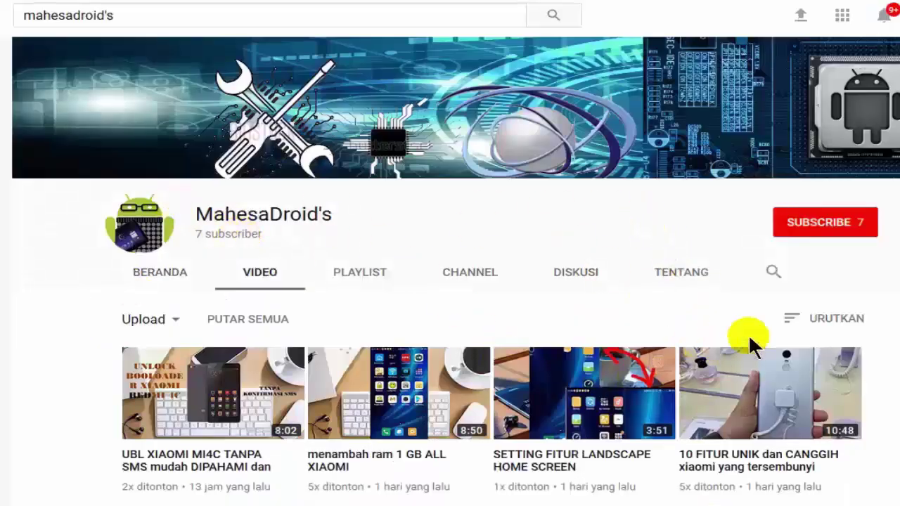
left_click(825, 223)
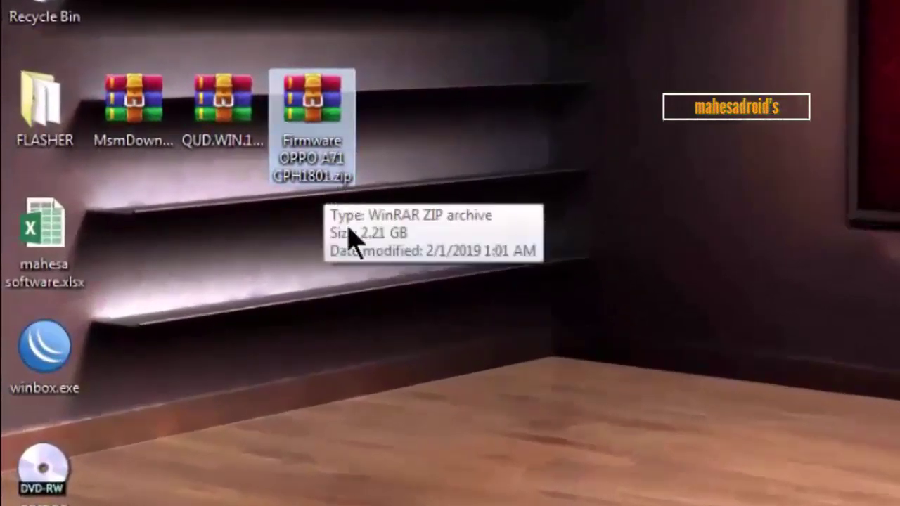
- Extract the Firmware OPPO A71 CPH1801 archive into its own desktop folder, entering the archive password
left_click(226, 123)
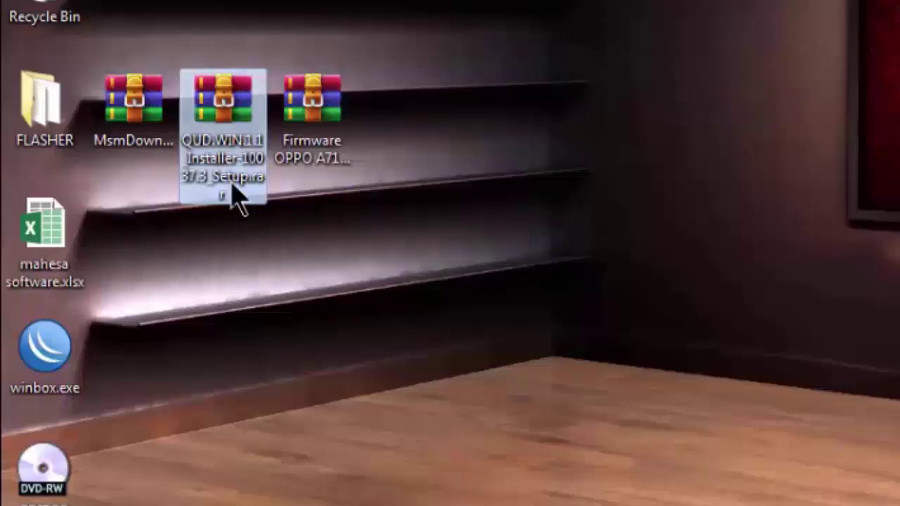
left_click(132, 116)
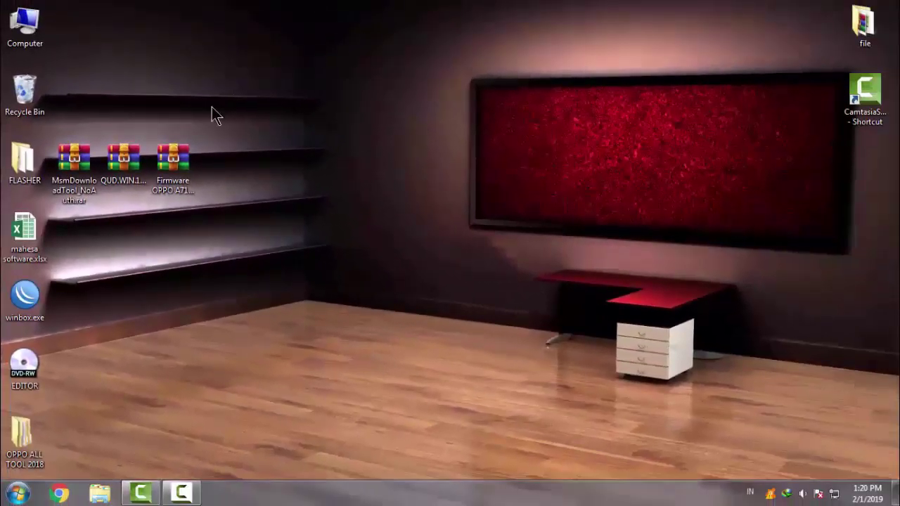
right_click(176, 159)
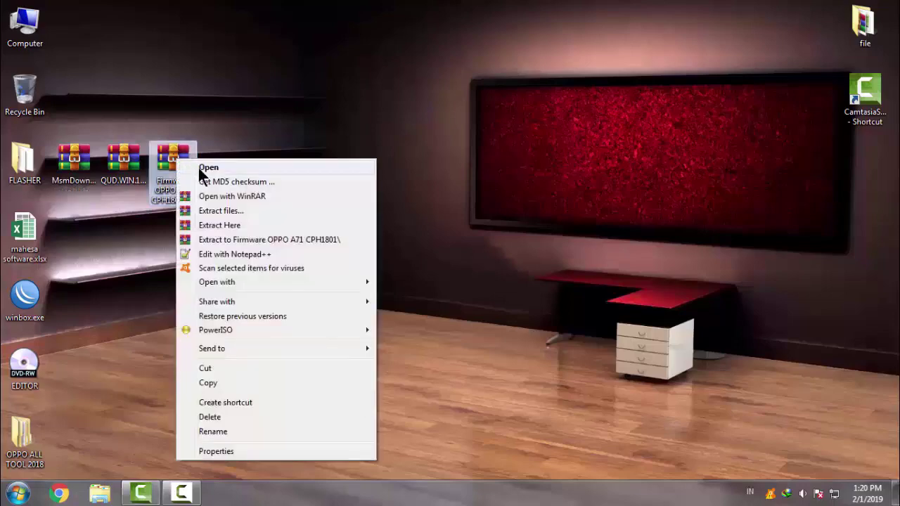
left_click(225, 211)
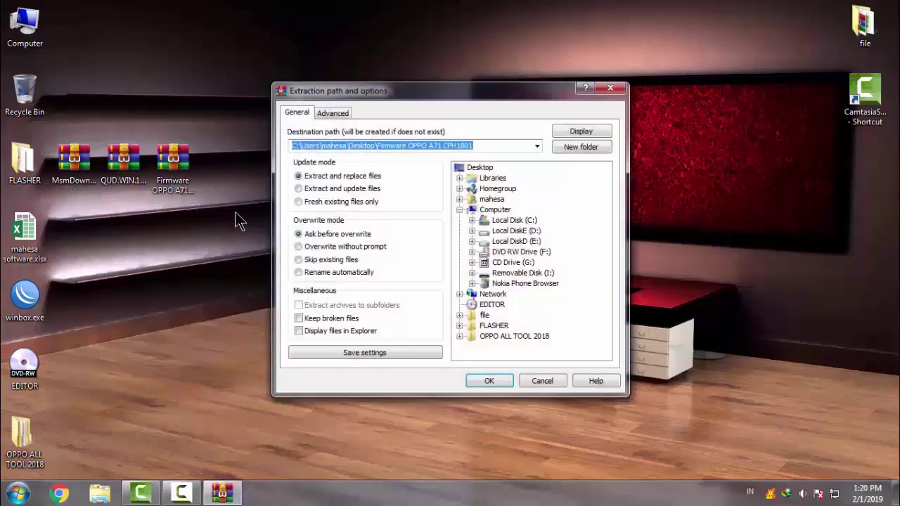
left_click(490, 380)
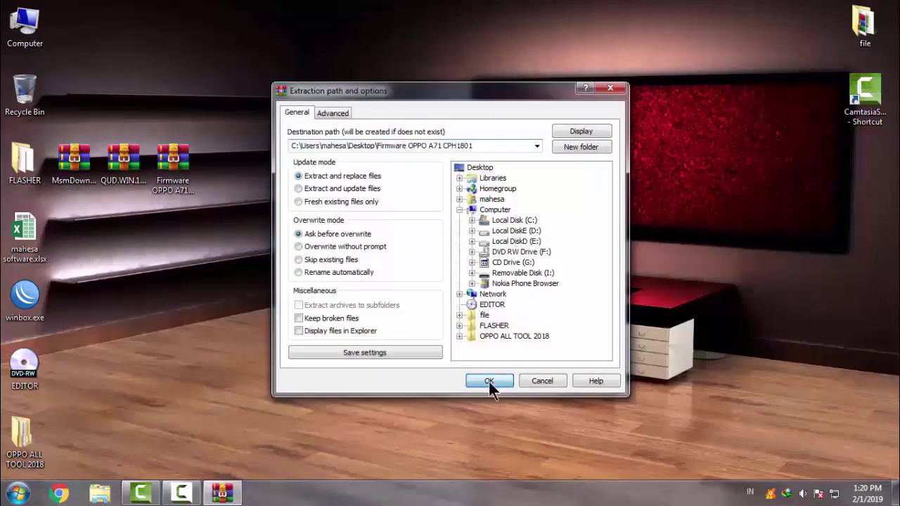
right_click(388, 203)
left_click(415, 257)
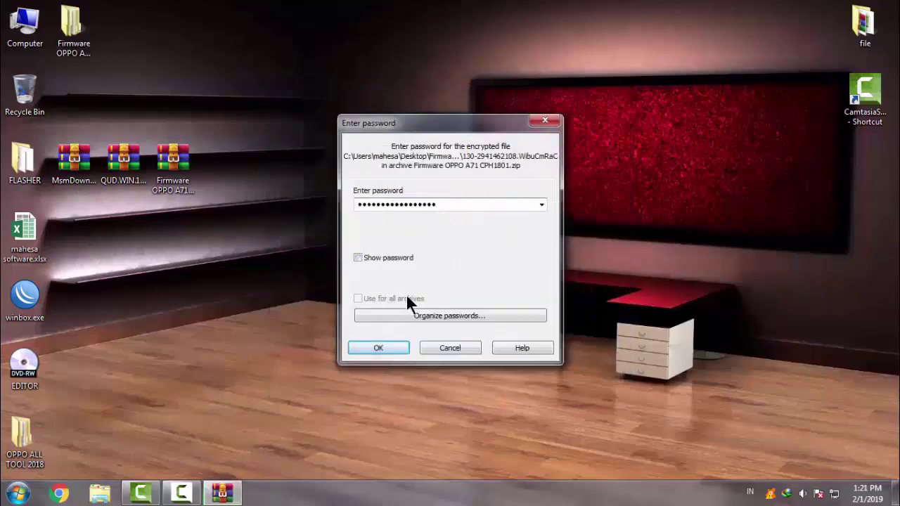
left_click(378, 347)
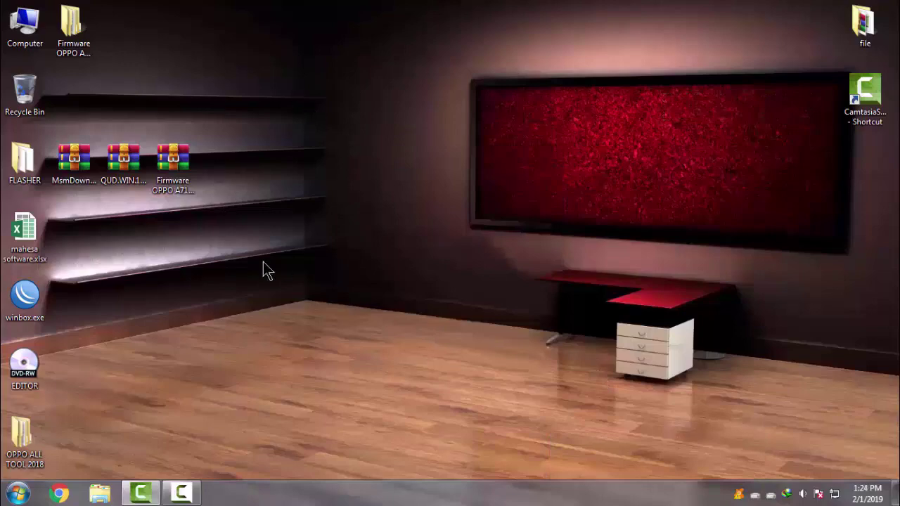
- Extract the QUD.WIN.1.1_Installer-10037.3_Setup archive into its own desktop folder, entering the archive password
left_click(120, 177)
right_click(122, 182)
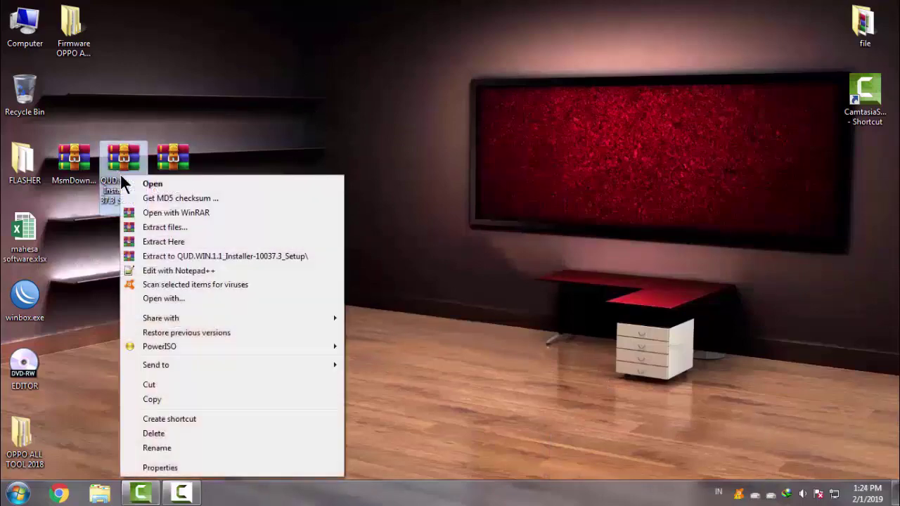
left_click(166, 227)
left_click(478, 380)
key("ctrl+v")
left_click(398, 348)
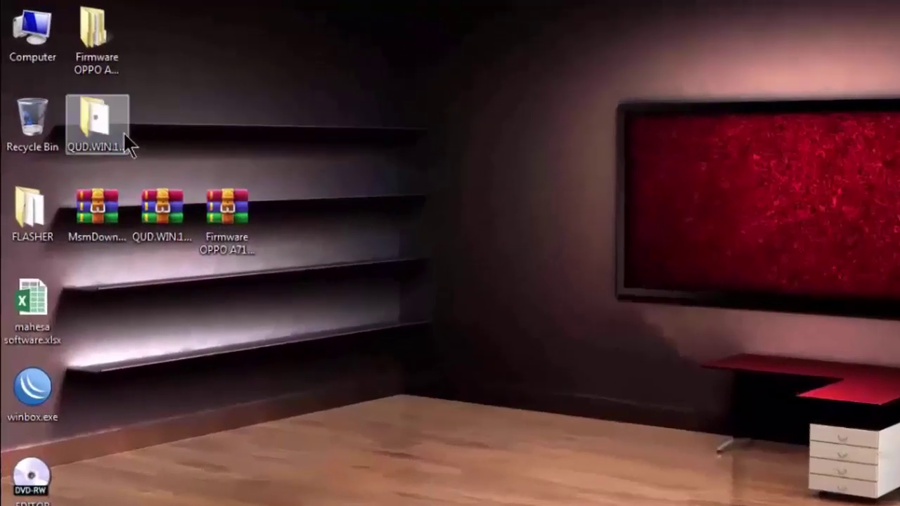
- Check the setup file inside the extracted QUD.WIN.1.1 folder and close the folder window
double_click(86, 104)
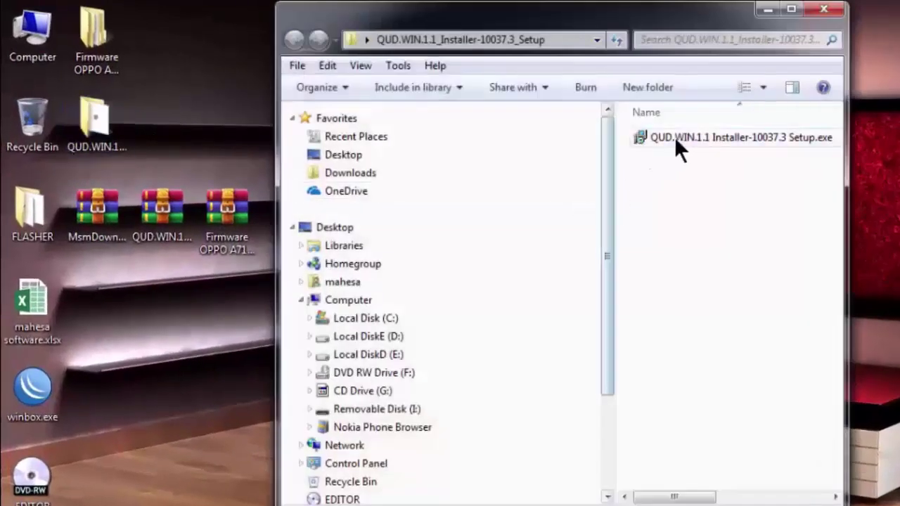
left_click(676, 139)
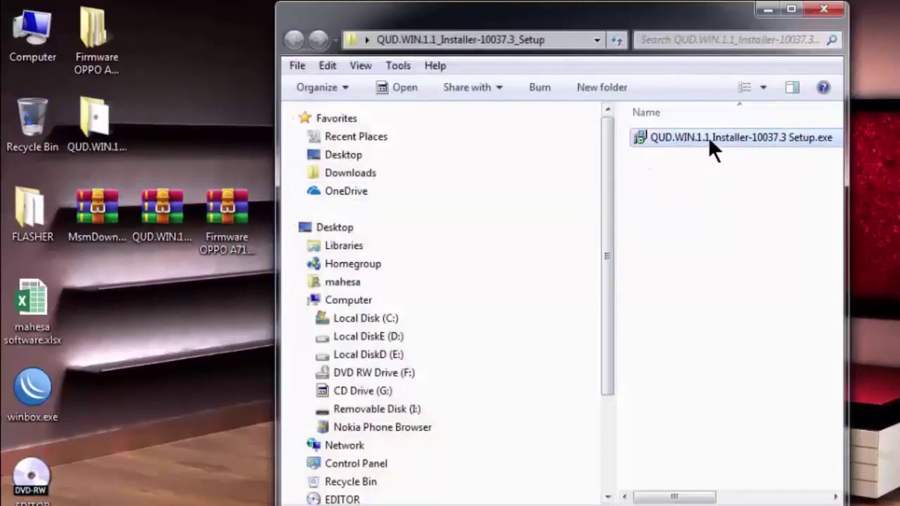
left_click(827, 19)
- Arrange the extracted firmware and QUD.WIN.1.1 folders on the desktop directly above their matching archives
left_click_drag(93, 34, 180, 130)
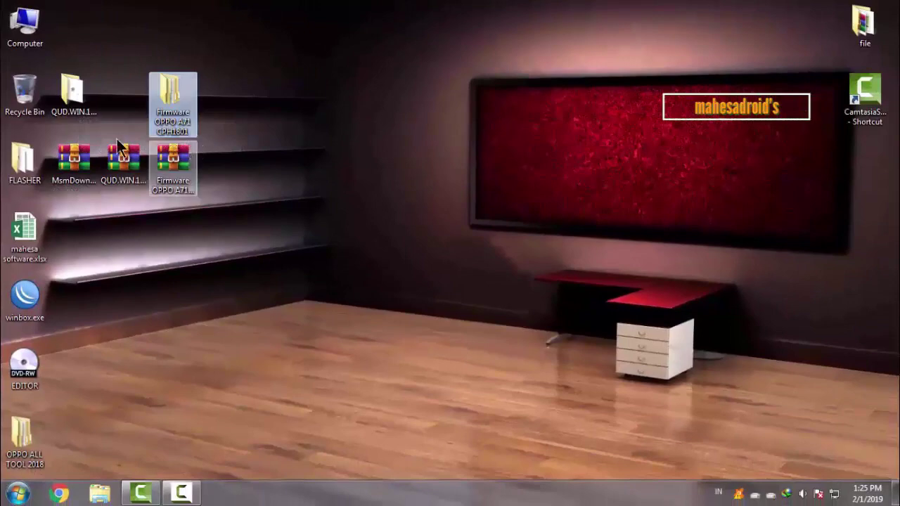
left_click_drag(73, 92, 123, 114)
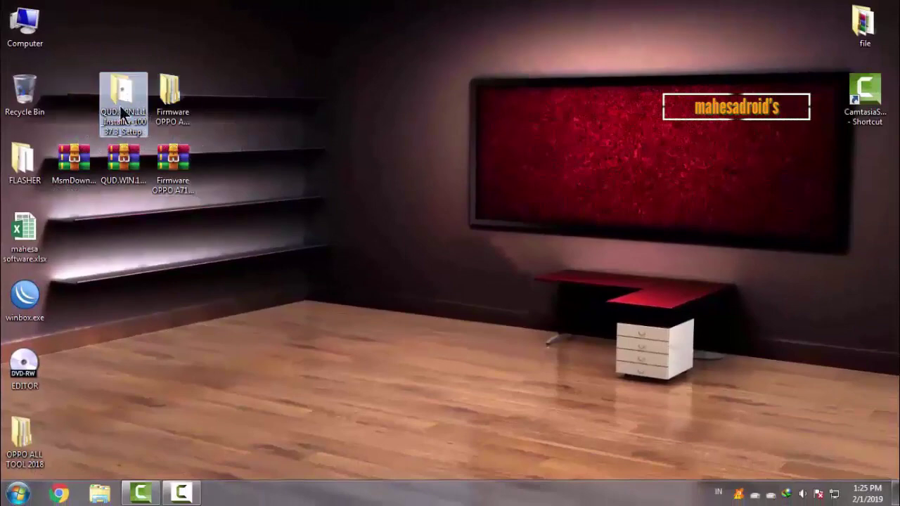
left_click(293, 136)
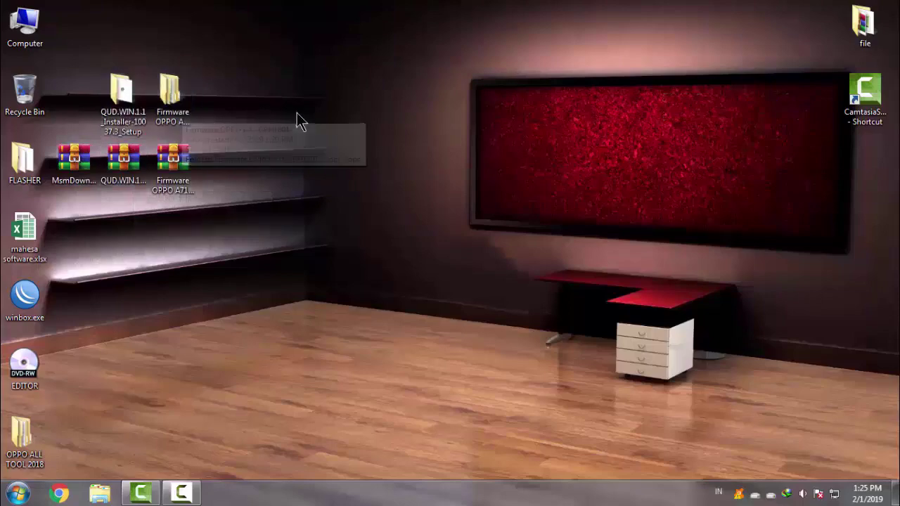
- Open the OPPO_ALL_TOOL folder inside the extracted Firmware OPPO A71 CPH1801 folder
double_click(171, 92)
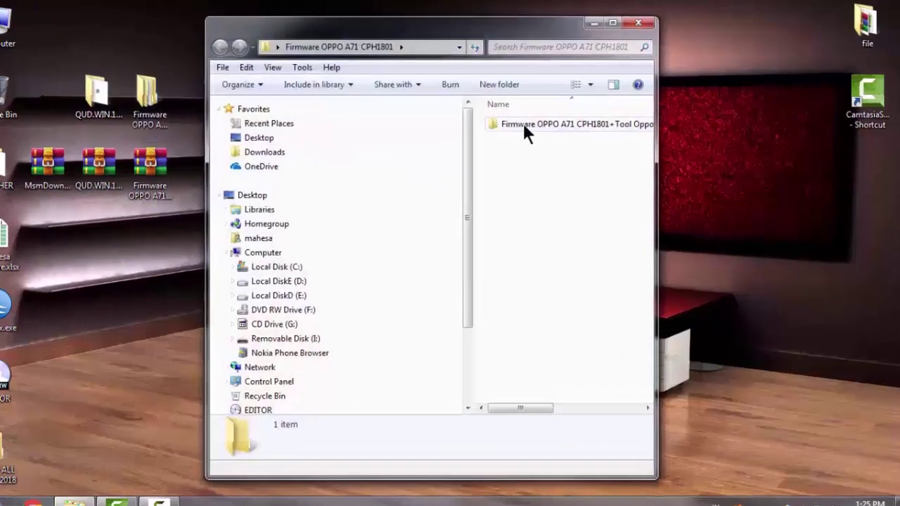
double_click(529, 123)
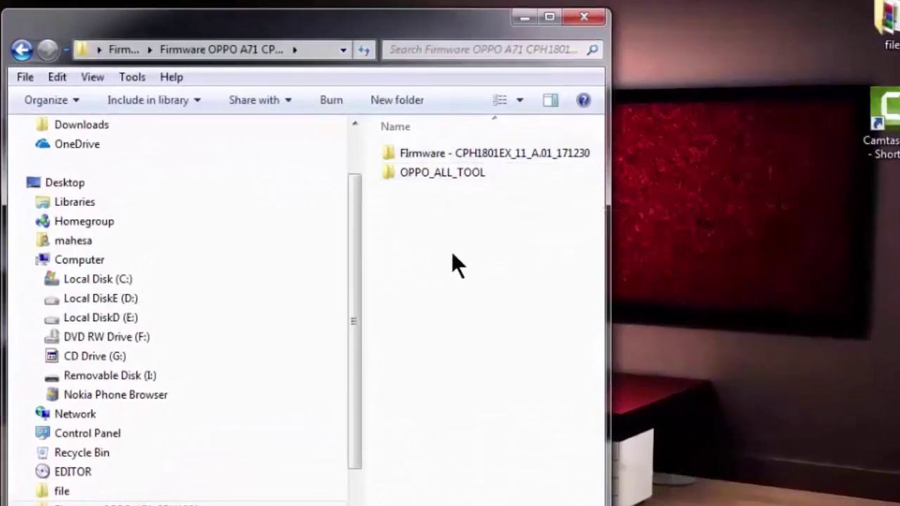
double_click(449, 177)
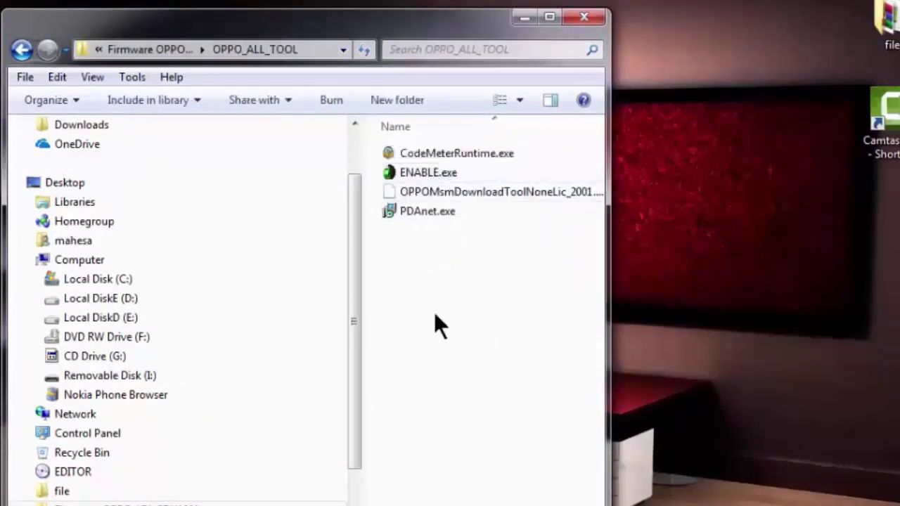
- Install CodeMeter Runtime Kit v6.40b from CodeMeterRuntime.exe for all users, accepting the license agreement and keeping the default features
double_click(464, 158)
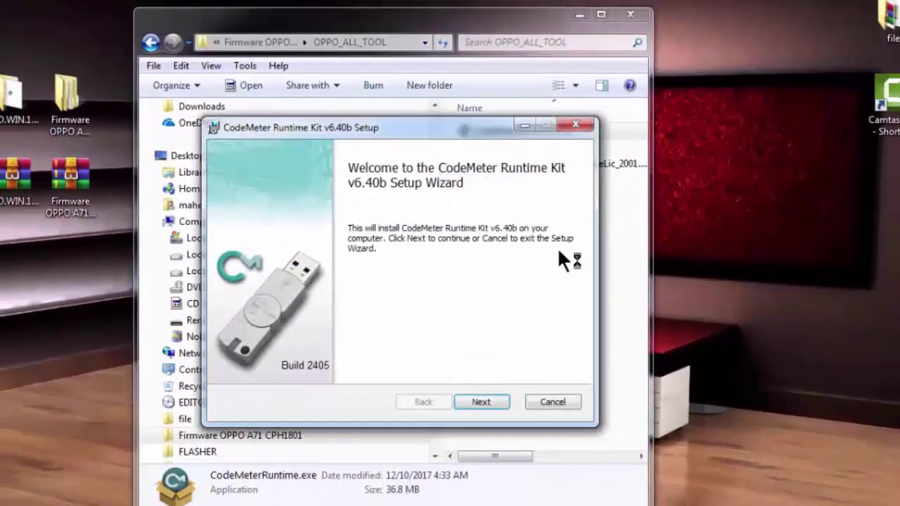
left_click(482, 401)
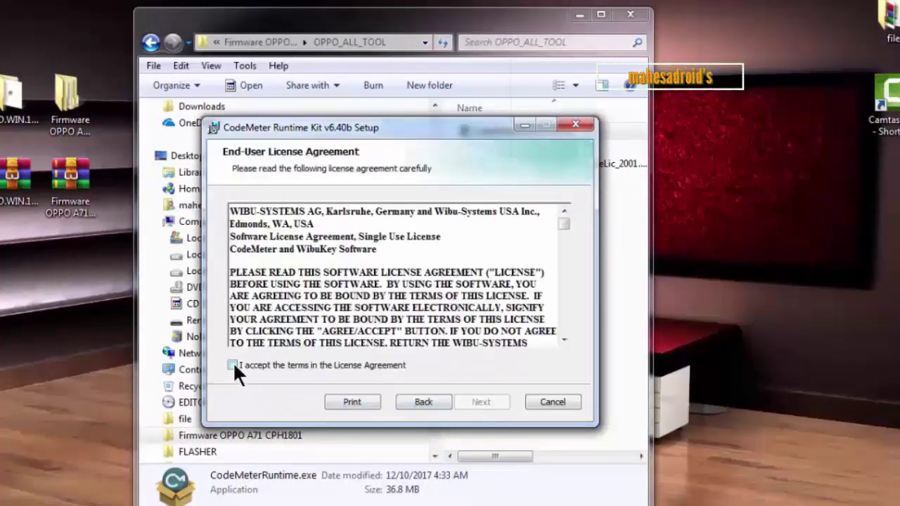
left_click(233, 365)
left_click(482, 400)
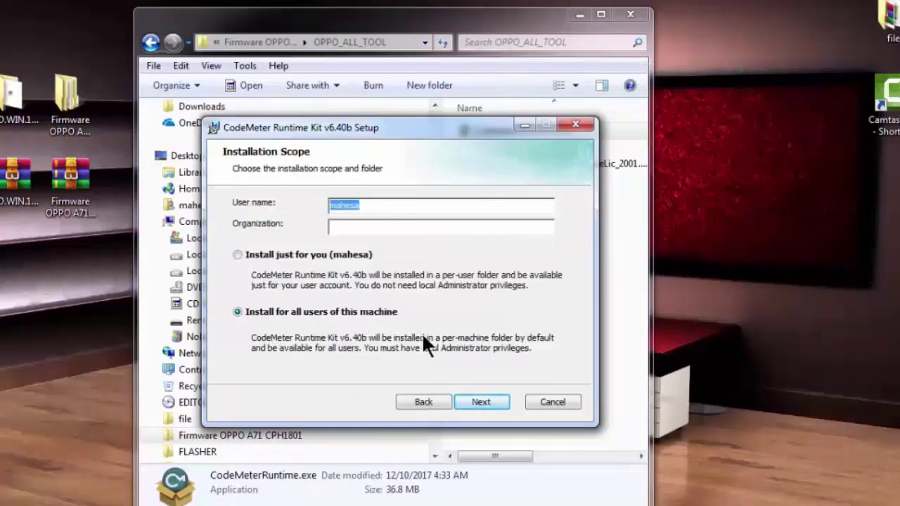
left_click(477, 405)
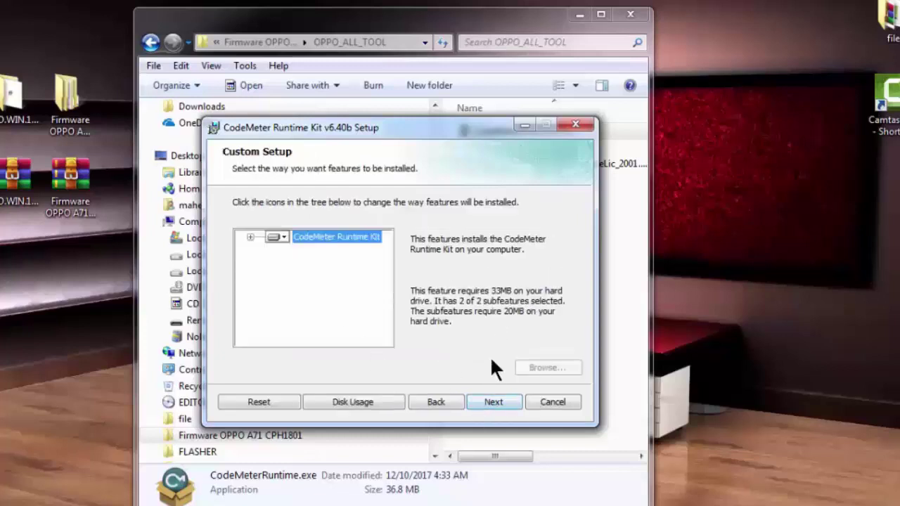
left_click(490, 400)
left_click(488, 399)
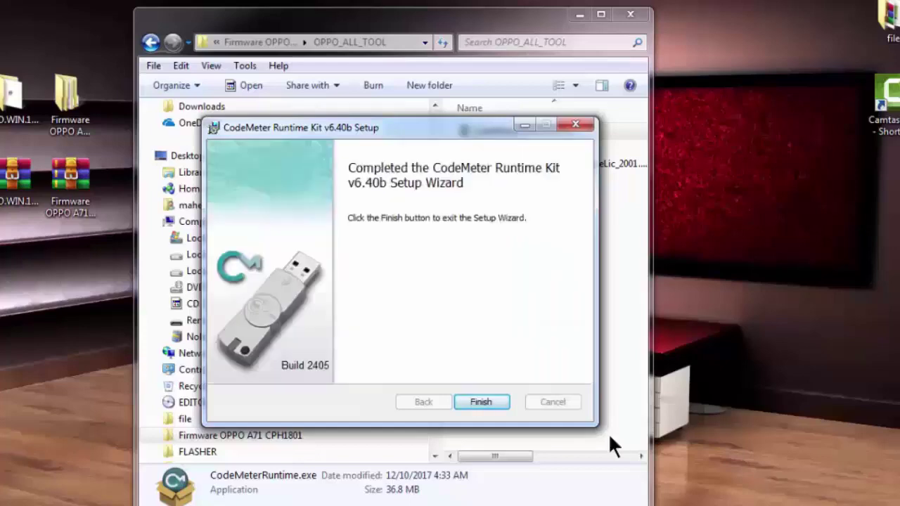
left_click(477, 404)
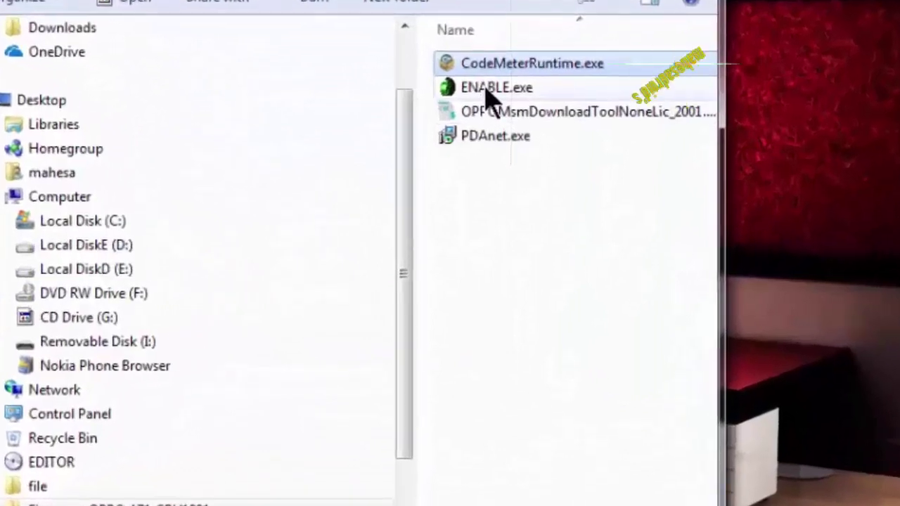
- Launch ENABLE.exe, keep its window clear of the folder, and select the OPPOMsmDownloadToolNoneLic_2001 license file
double_click(533, 91)
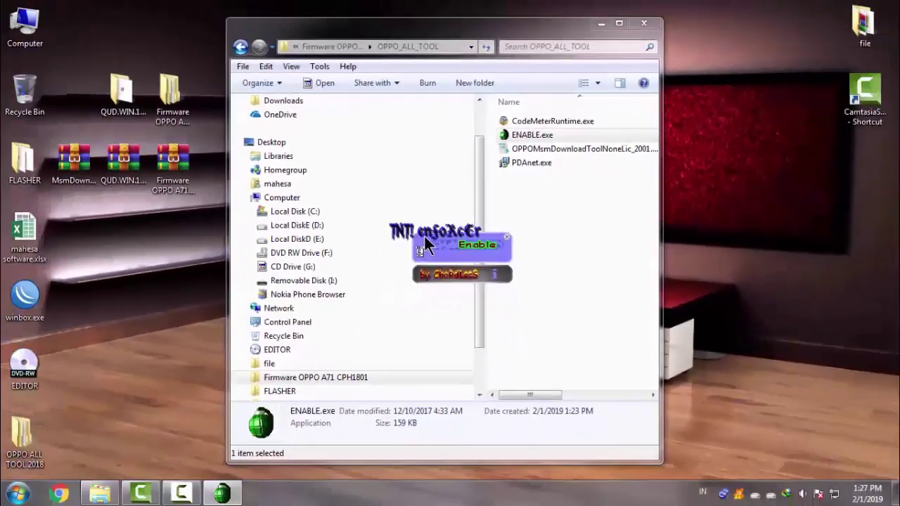
left_click_drag(423, 238, 746, 60)
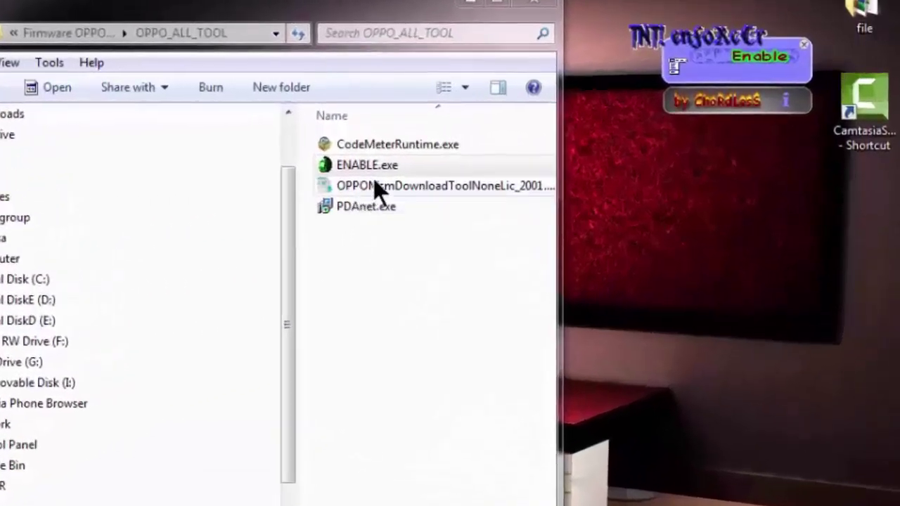
left_click(378, 187)
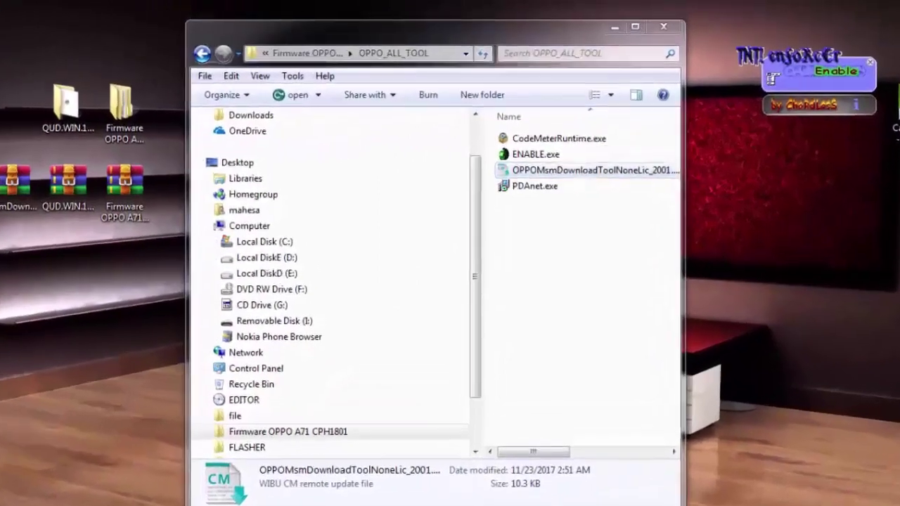
- Switch to CodeMeter Control Center and start a Create license request action for OPPO MsmDownloadTool - 2000 in the CmFAS Assistant
left_click(281, 491)
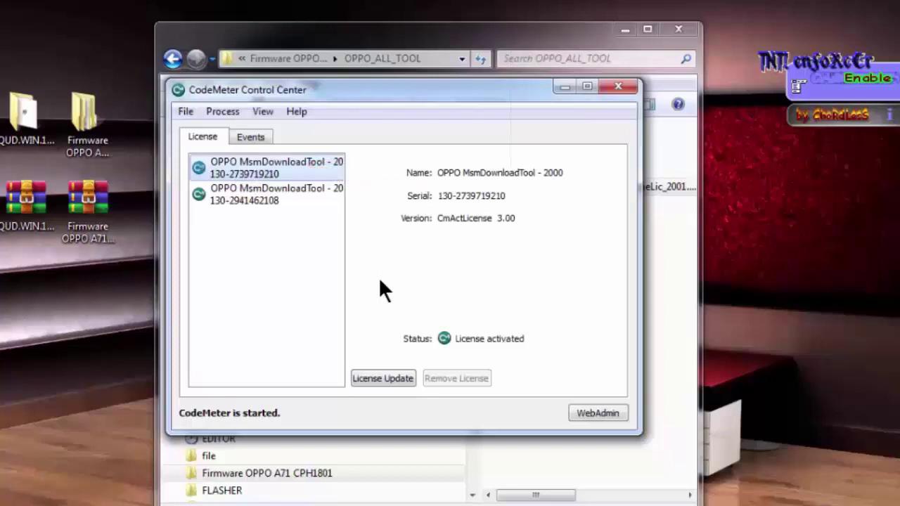
left_click(386, 379)
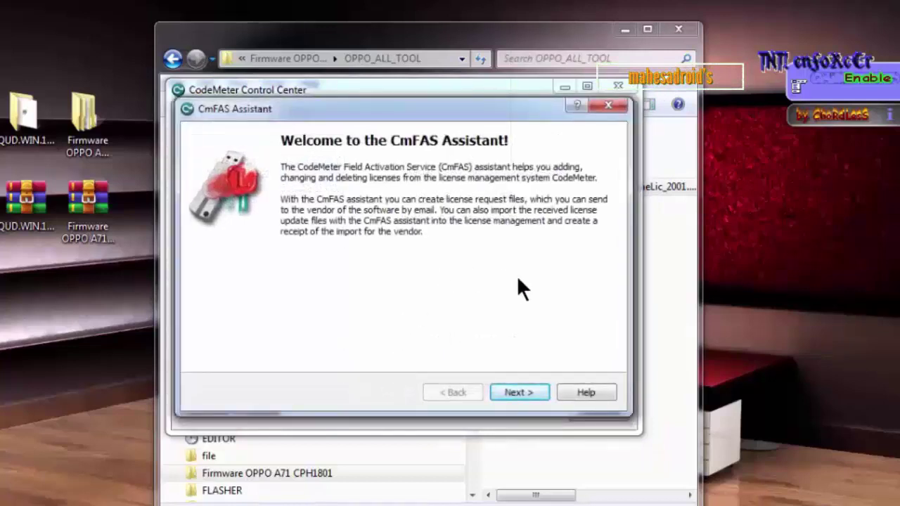
left_click(509, 397)
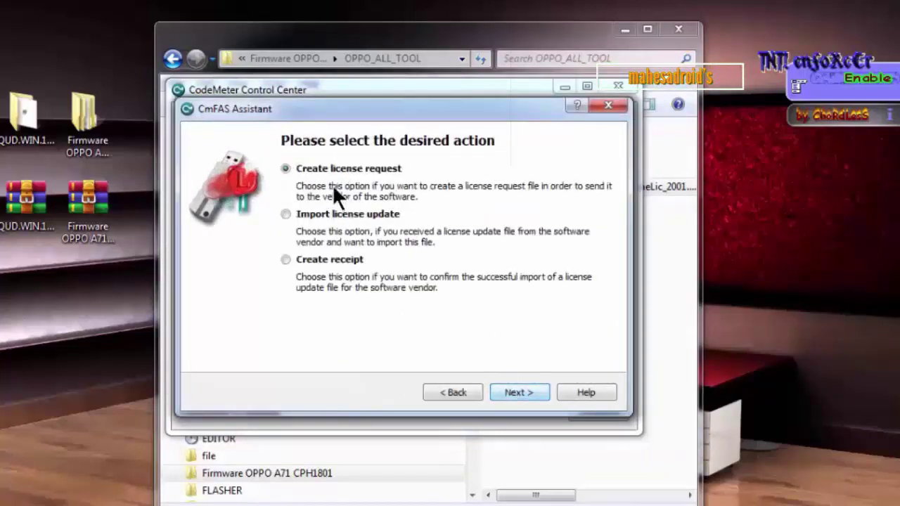
left_click(518, 402)
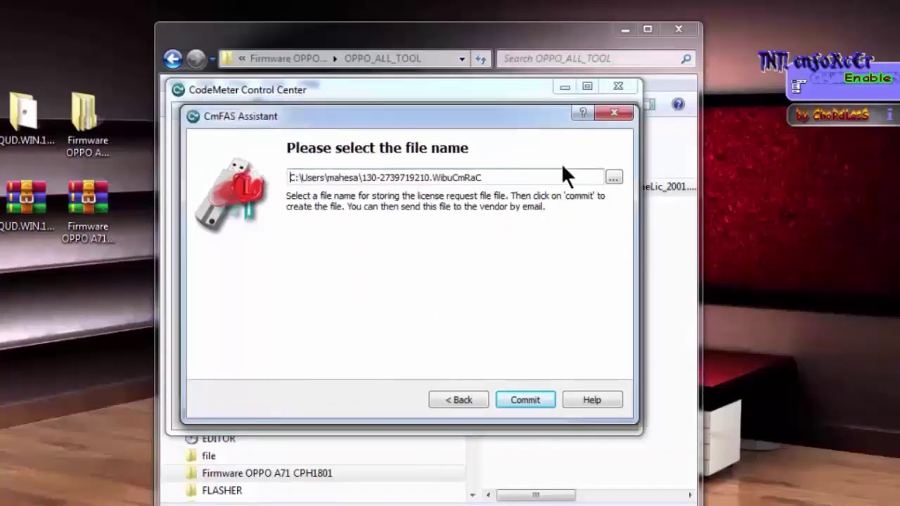
- Set the license request file's save location to Firmware OPPO A71 CPH1801+Tool Oppo > FIrmware - CPH1801EX_11_A.01_171230, keeping the suggested file name
left_click(612, 179)
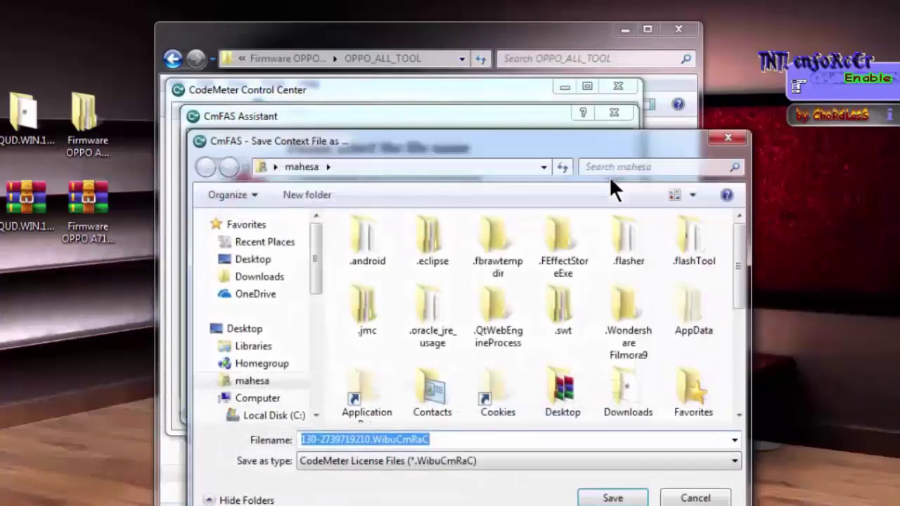
left_click(253, 259)
left_click_drag(316, 261, 318, 358)
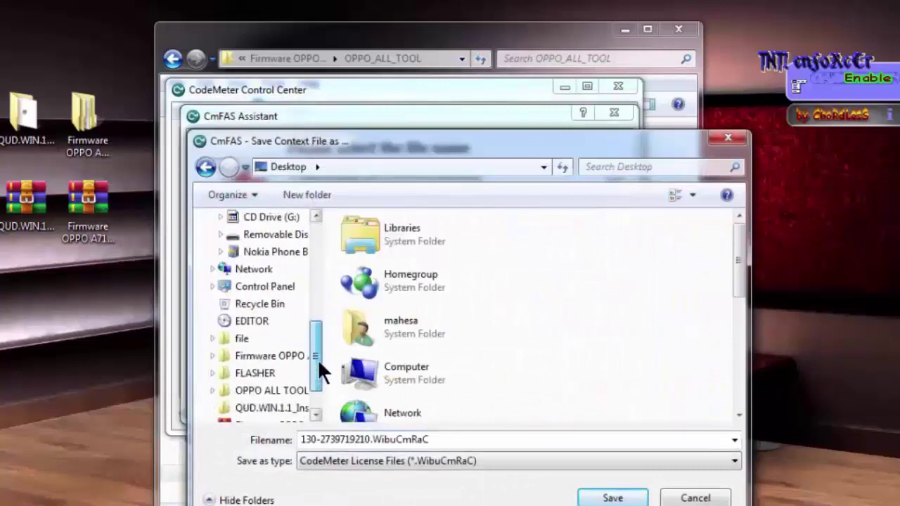
left_click_drag(737, 275, 745, 348)
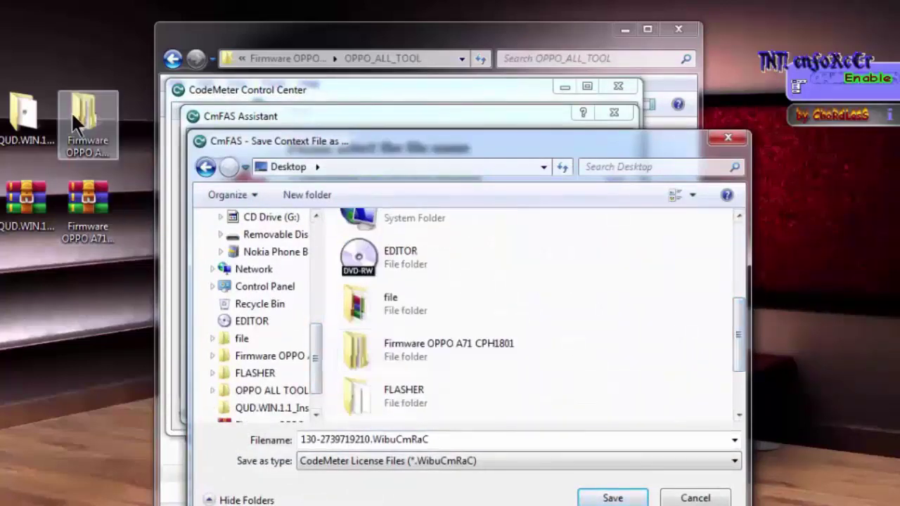
double_click(408, 344)
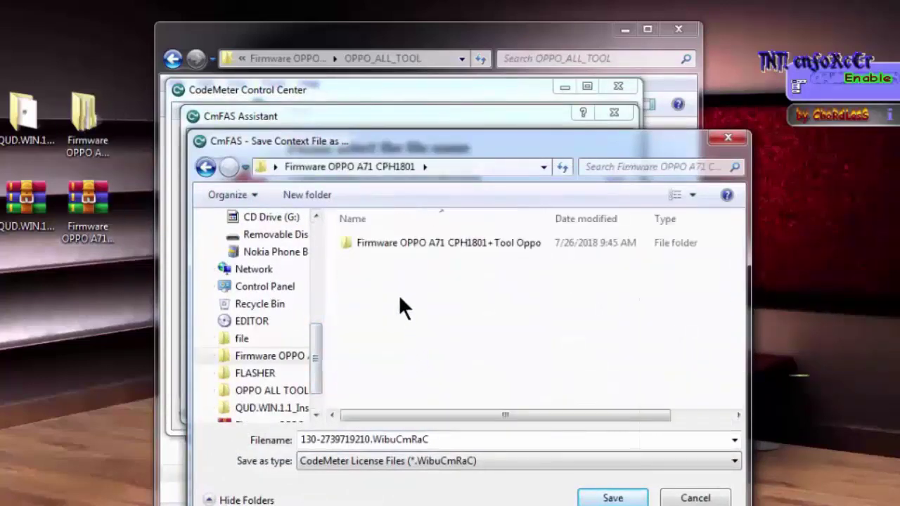
double_click(391, 245)
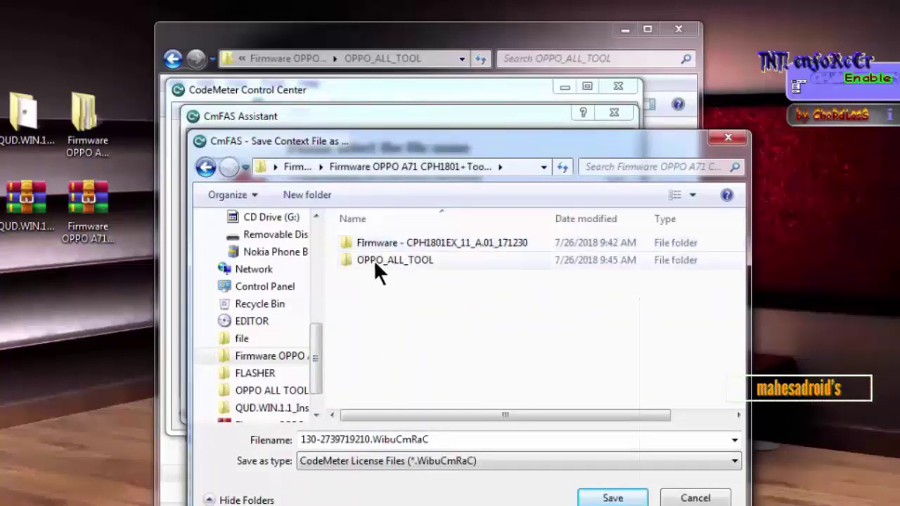
double_click(437, 242)
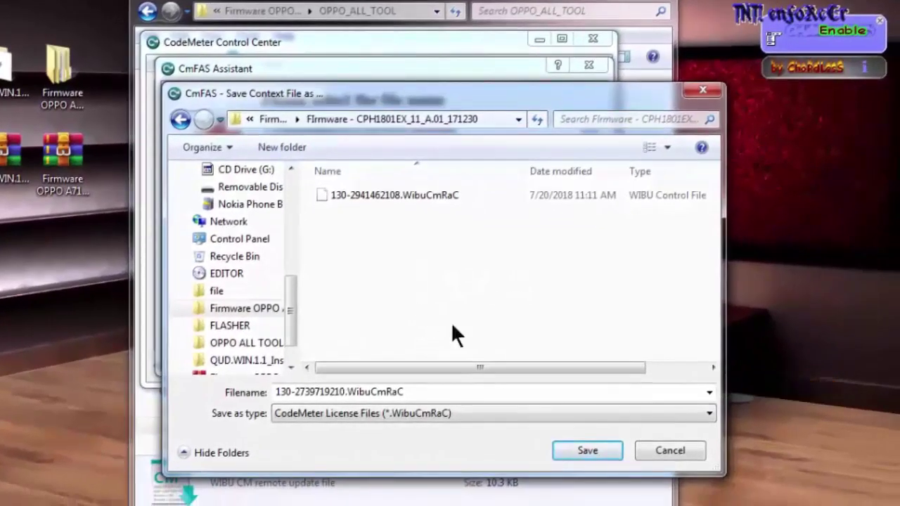
left_click(582, 449)
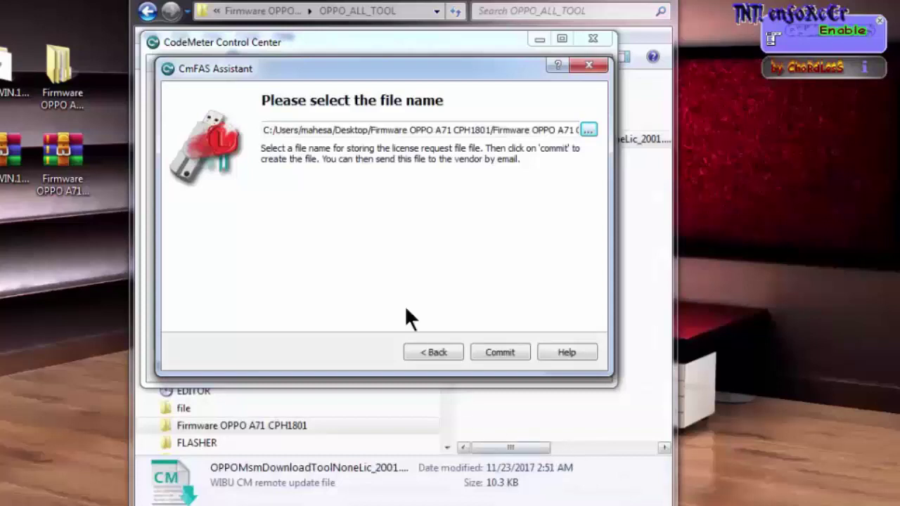
- Create the license request file, finish the assistant, and close CodeMeter Control Center and the OPPO_ALL_TOOL folder window
left_click(500, 353)
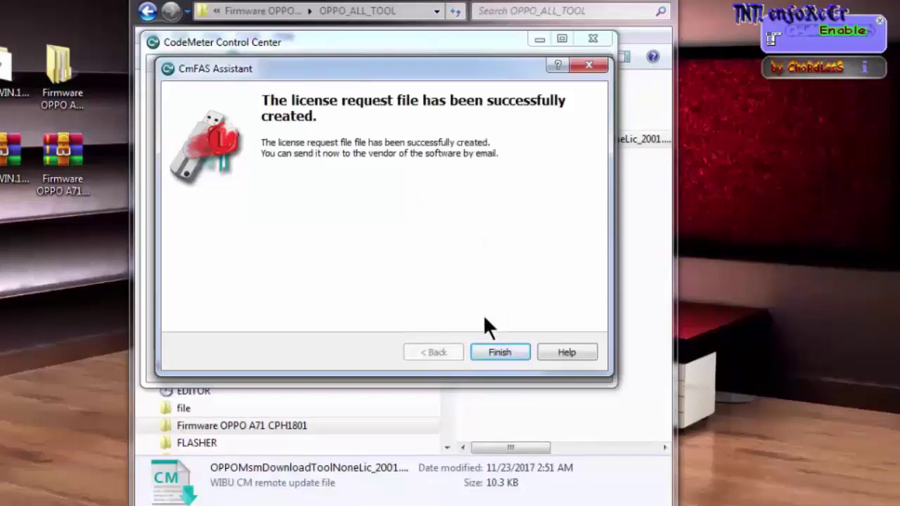
left_click(486, 351)
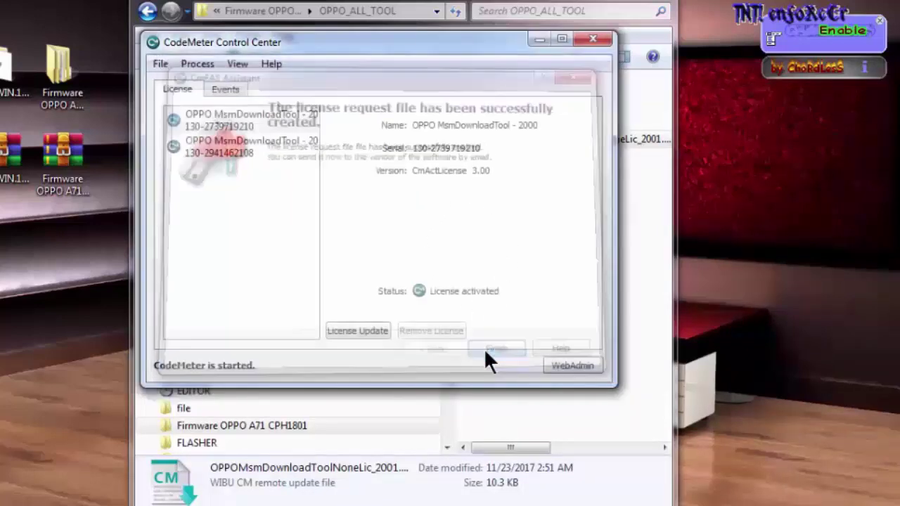
left_click(587, 40)
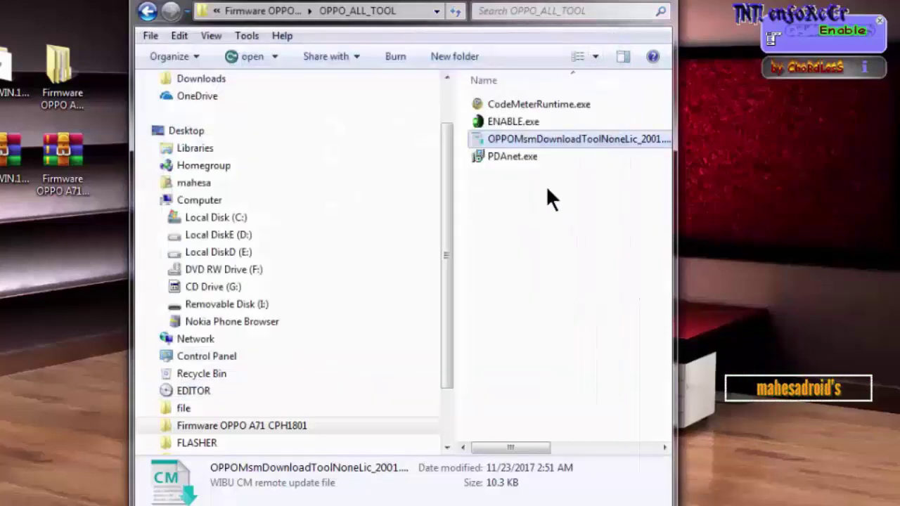
left_click(660, 4)
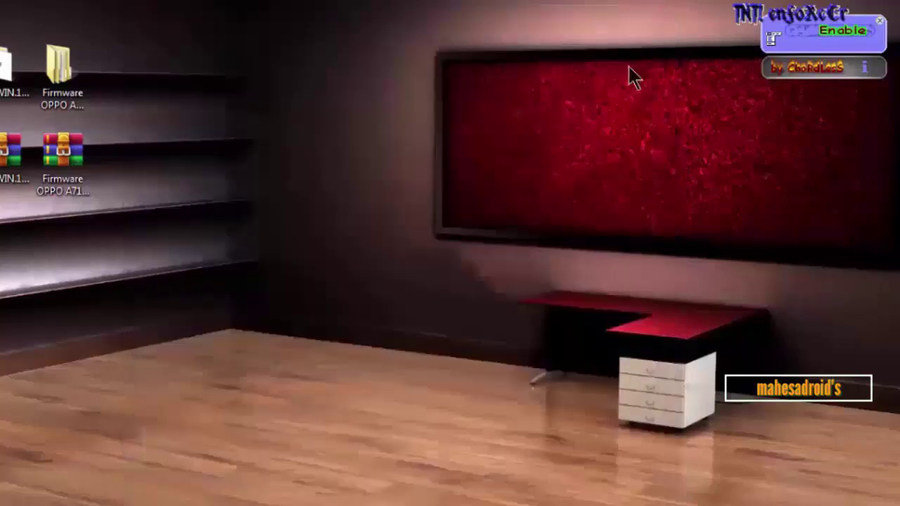
- Run PDAnet.exe from the OPPO_ALL_TOOL folder and cancel its setup rather than uninstalling the existing version
double_click(62, 86)
double_click(527, 83)
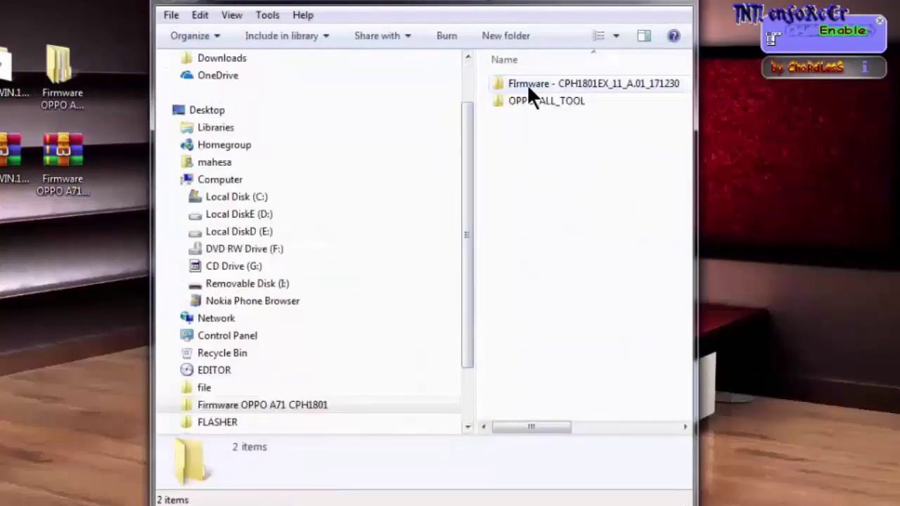
double_click(527, 100)
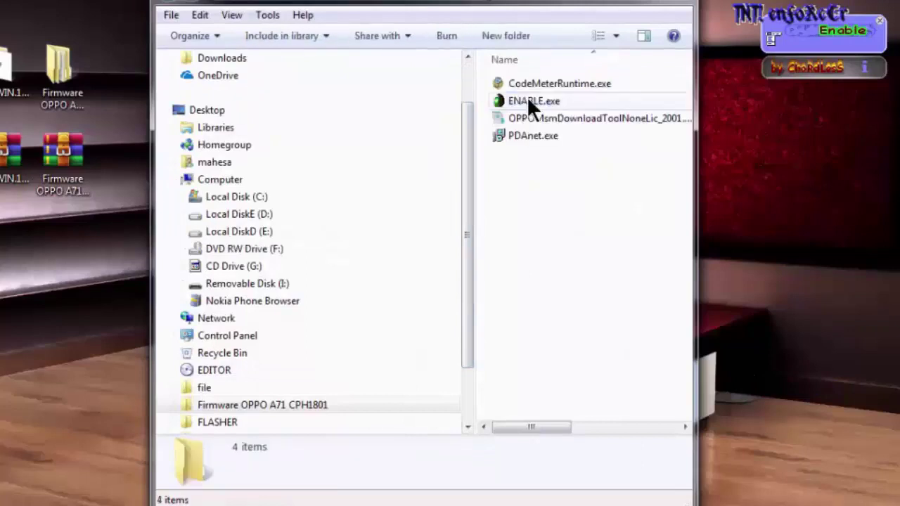
double_click(527, 136)
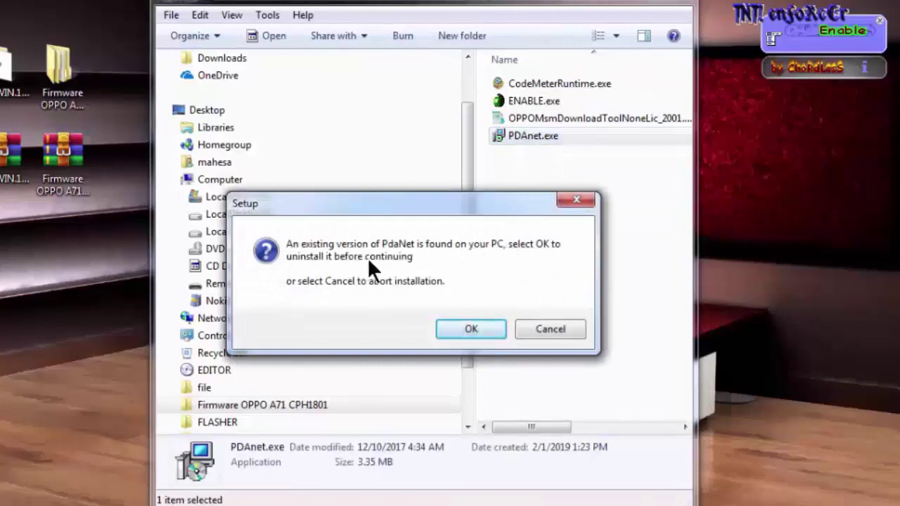
left_click(544, 327)
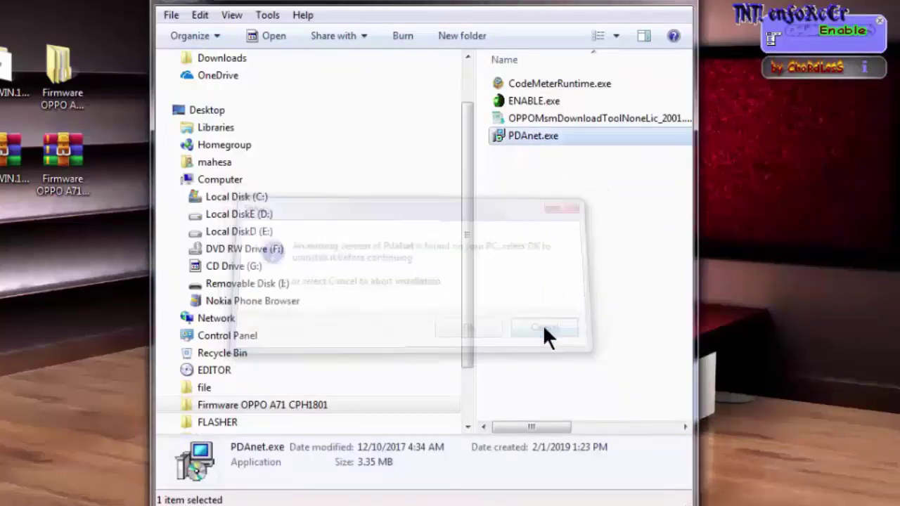
- Return to the parent folder and run MsmDownloadTool.exe as administrator from the FIrmware - CPH1801EX_11_A.01_171230 folder
left_click(537, 183)
key("BackSpace")
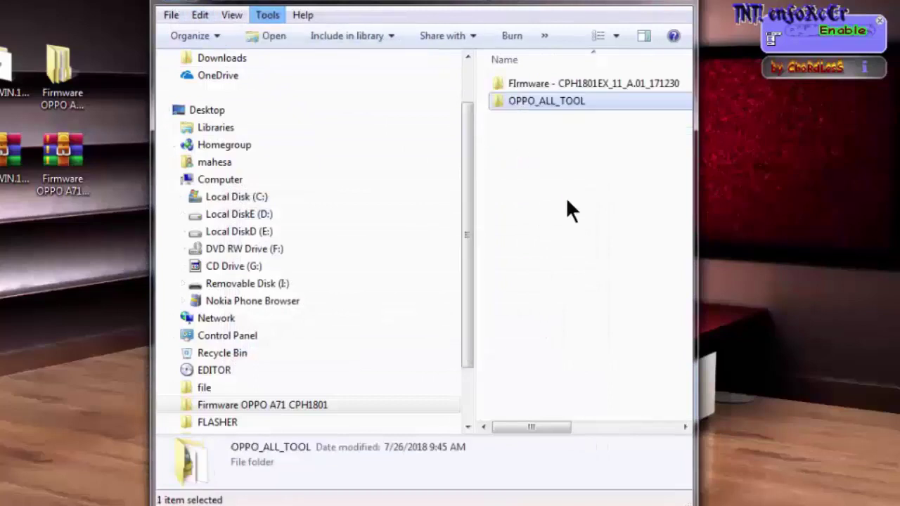
left_click(501, 121)
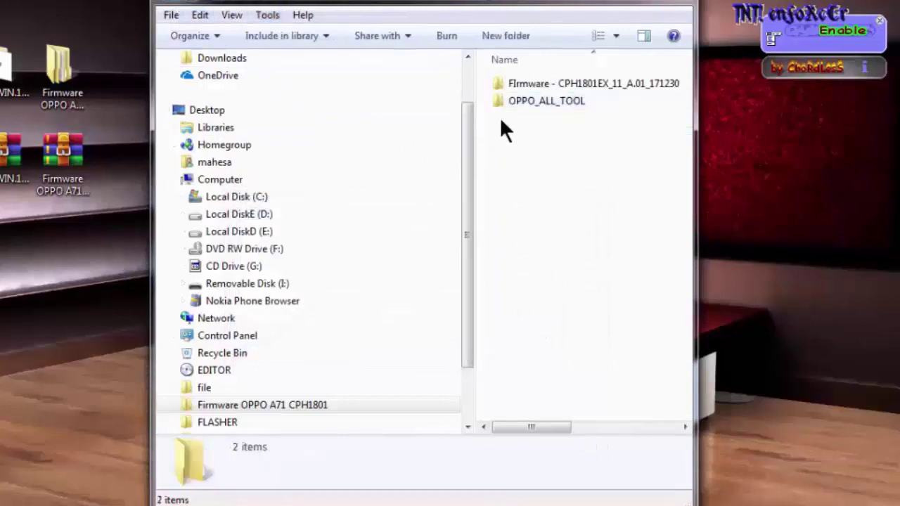
double_click(573, 85)
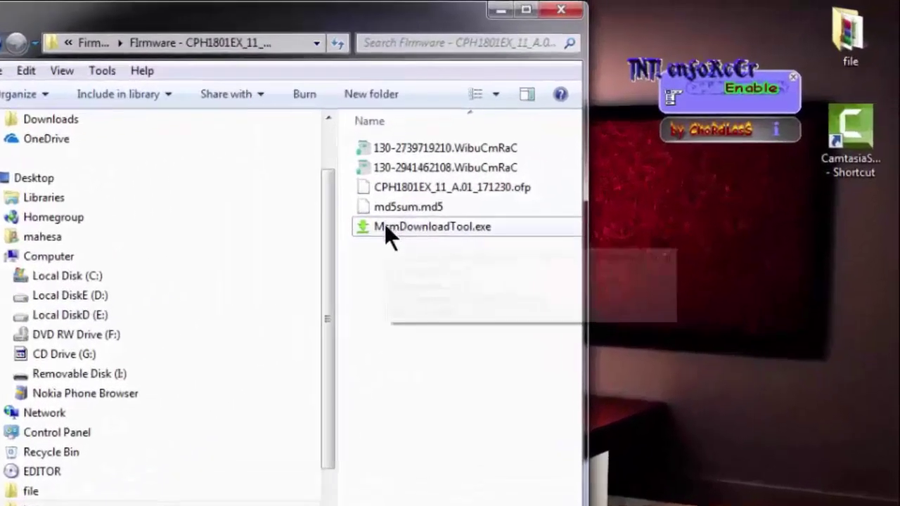
right_click(537, 161)
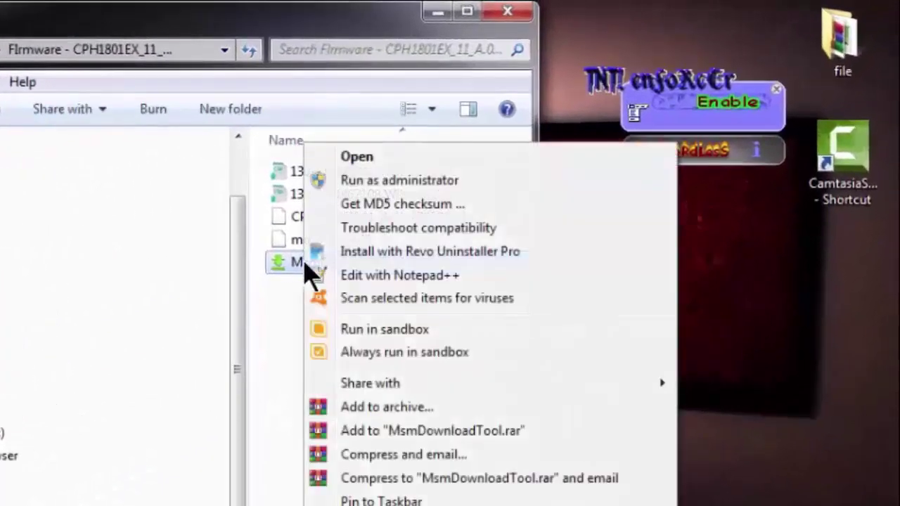
left_click(363, 185)
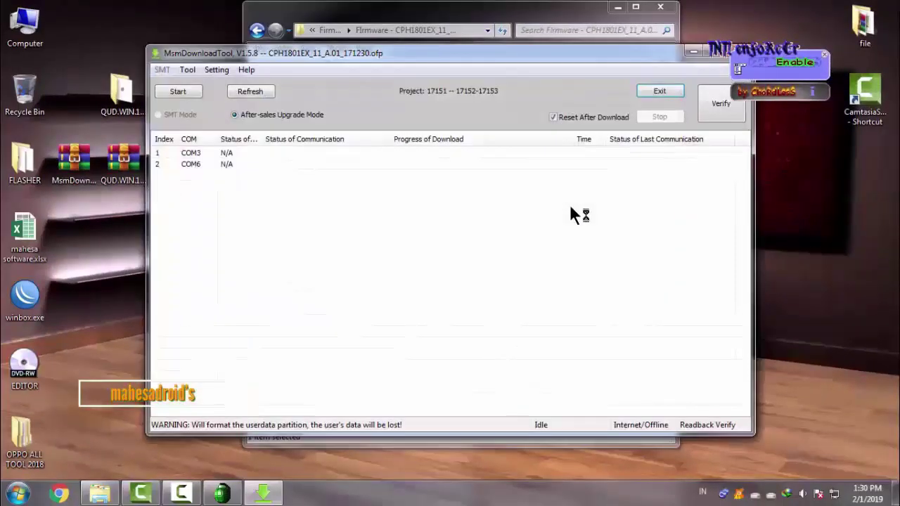
- Start the firmware download in MsmDownloadTool, decline formatting the userdata partition, and exit the tool
left_click_drag(387, 54, 360, 88)
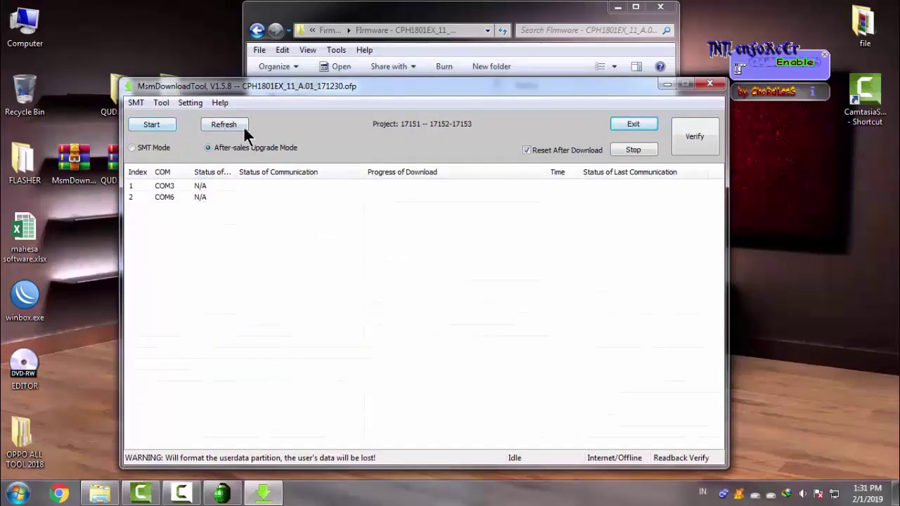
left_click(155, 125)
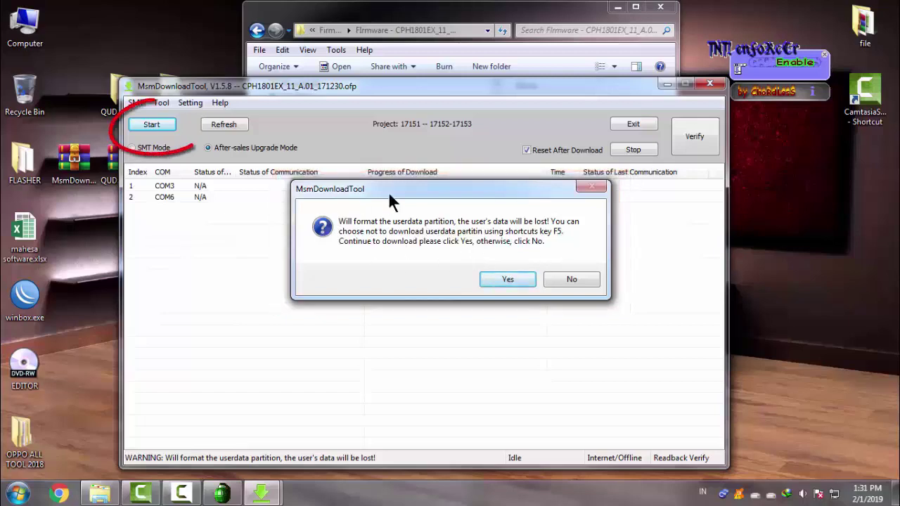
left_click(571, 279)
left_click(632, 123)
left_click(426, 273)
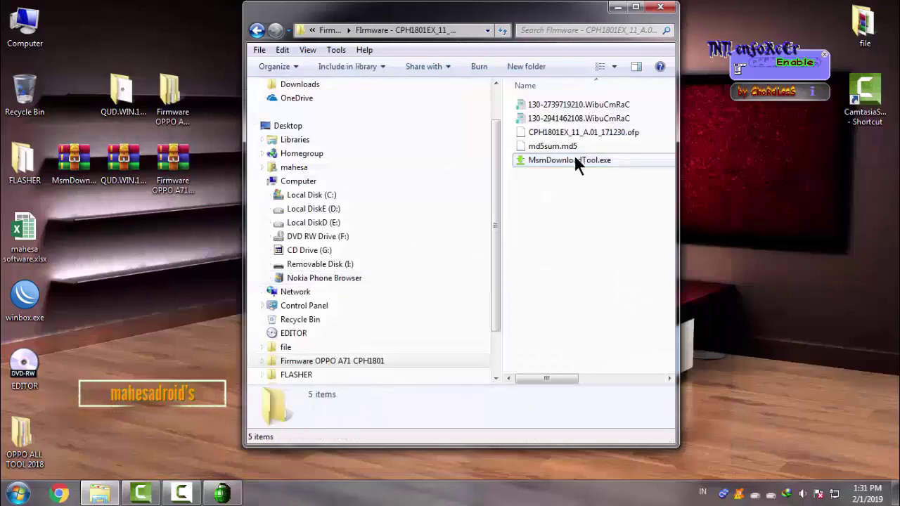
- Extract MsmDownloadTool_NoAuth.rar to its own desktop folder, paste the archive password, and place the extracted folder directly above the archive
left_click(86, 166)
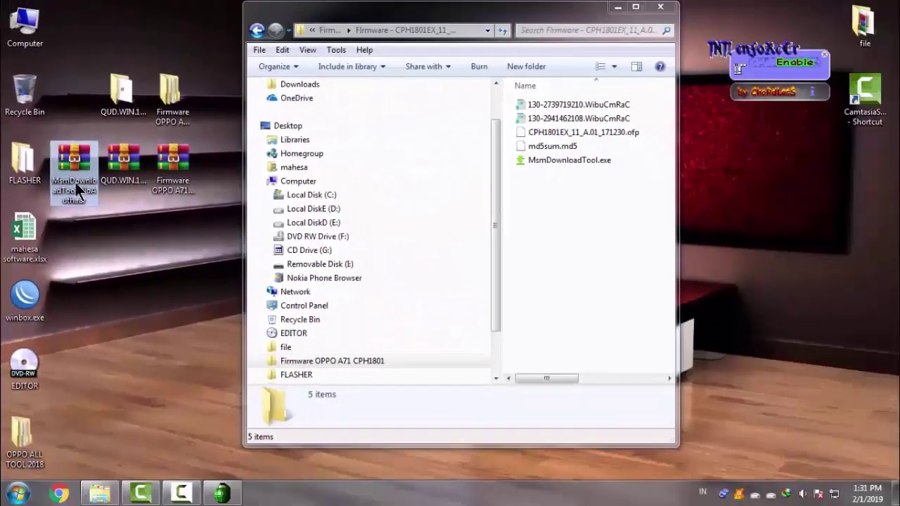
right_click(86, 180)
left_click(130, 238)
left_click(561, 407)
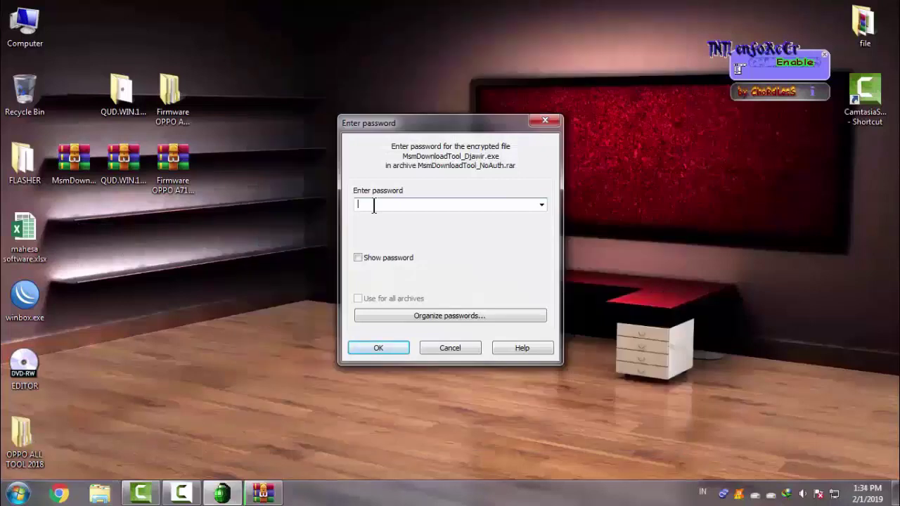
right_click(393, 204)
left_click(404, 262)
left_click(388, 346)
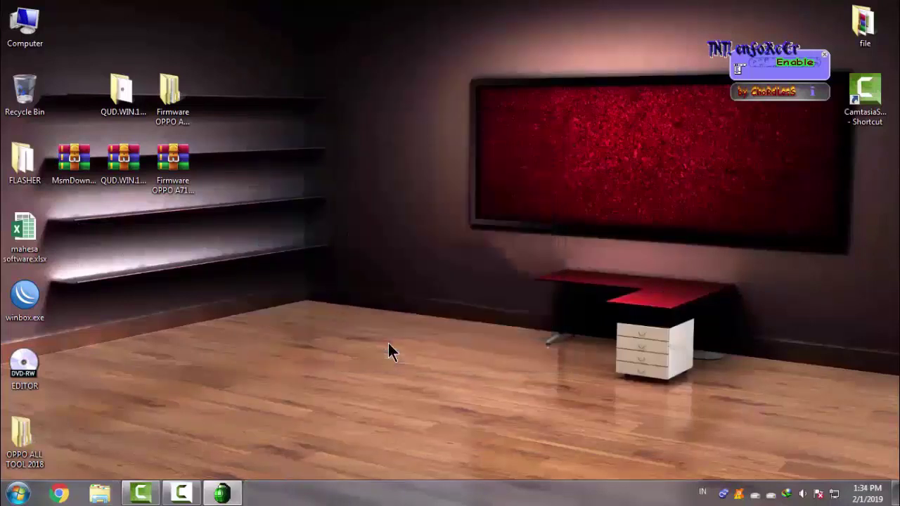
left_click_drag(73, 22, 74, 93)
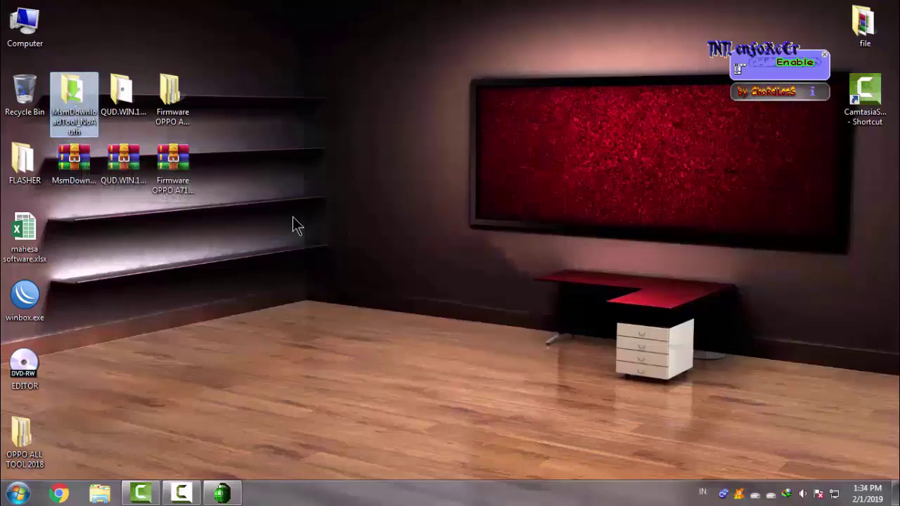
- Open the MsmDownloadTool_NoAuth and FIrmware - CPH1801EX_11_A.01_171230 folders in separate windows placed side by side
double_click(71, 119)
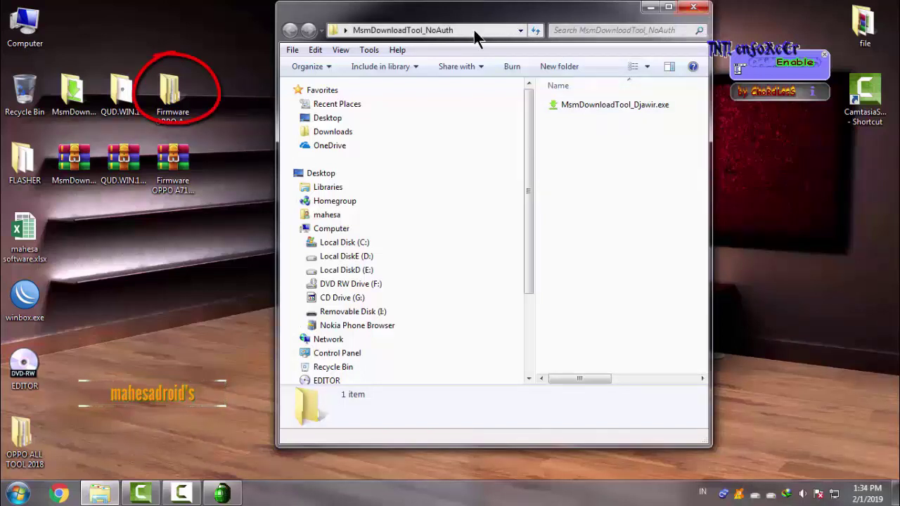
left_click_drag(462, 18, 452, 41)
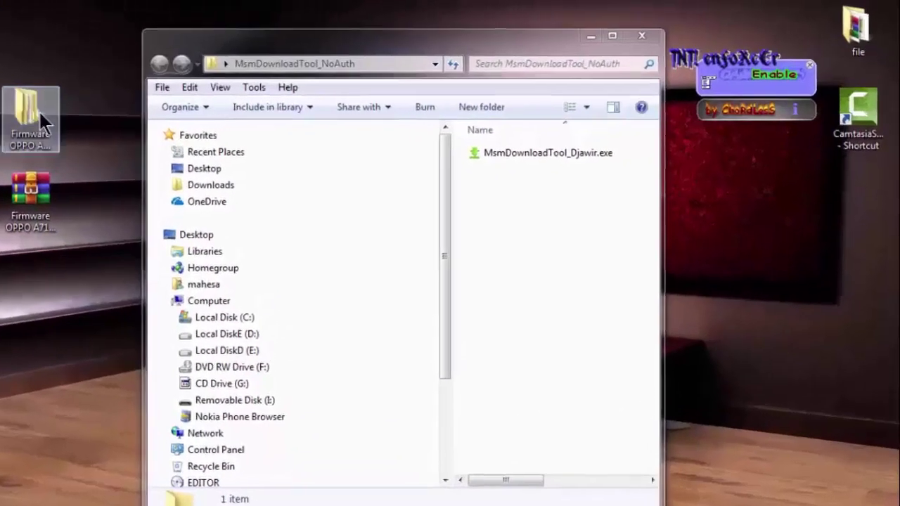
double_click(176, 99)
double_click(618, 104)
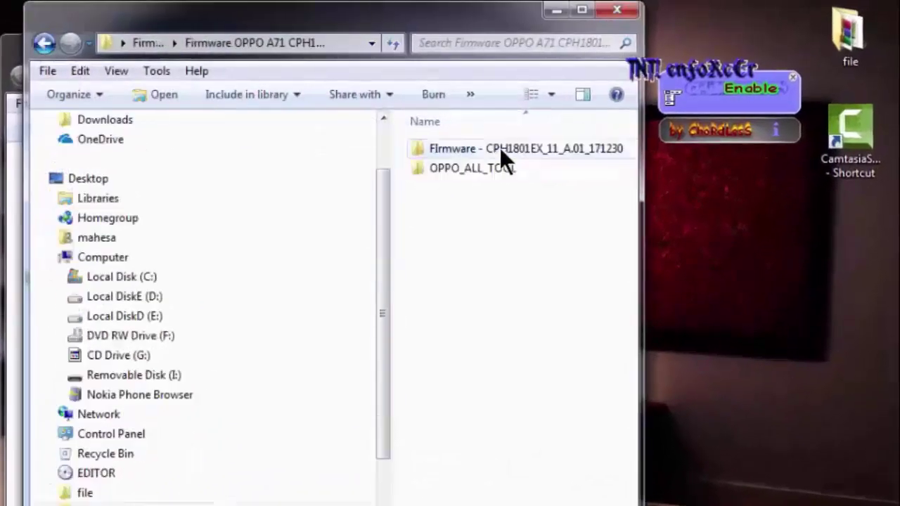
double_click(481, 149)
left_click_drag(445, 27, 127, 65)
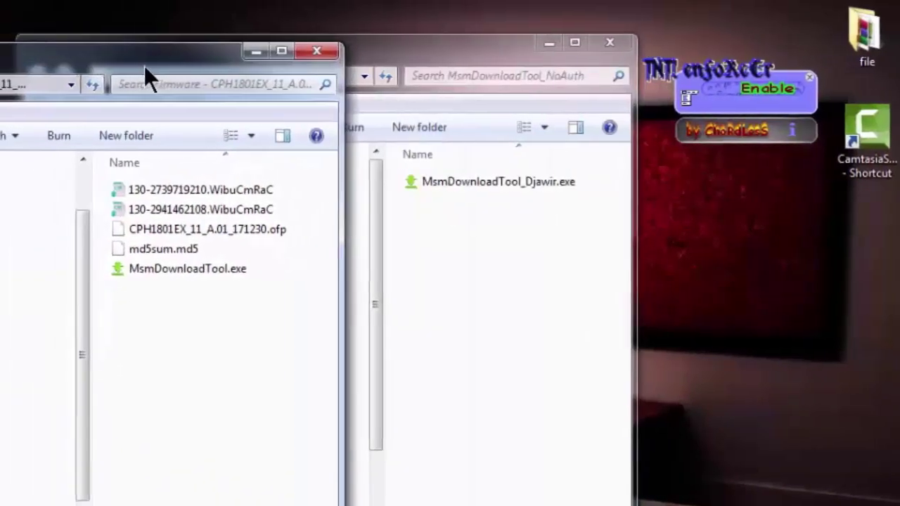
- Move CPH1801EX_11_A.01_171230.ofp and md5sum.md5 into the MsmDownloadTool_NoAuth folder and close the firmware folder window
mouse_move(205, 234)
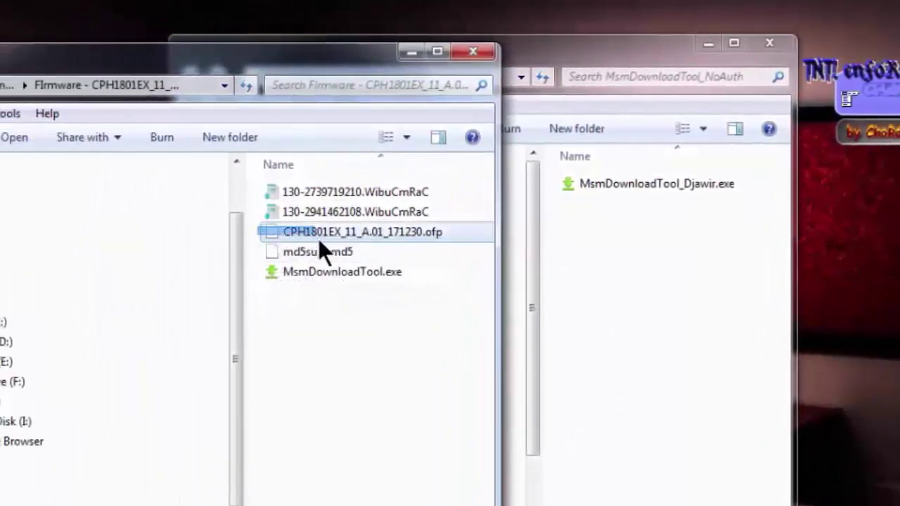
left_click(361, 251, "ctrl")
left_click_drag(364, 229, 652, 306)
left_click(51, 54)
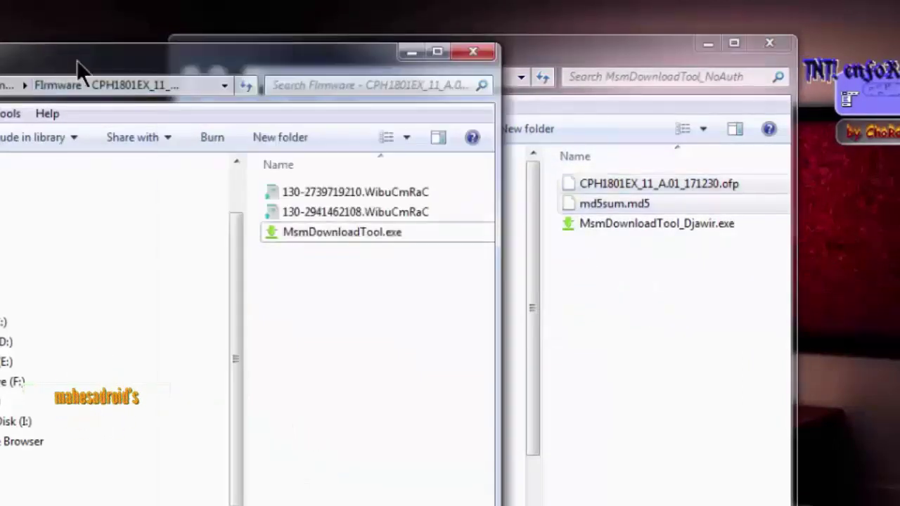
left_click(478, 50)
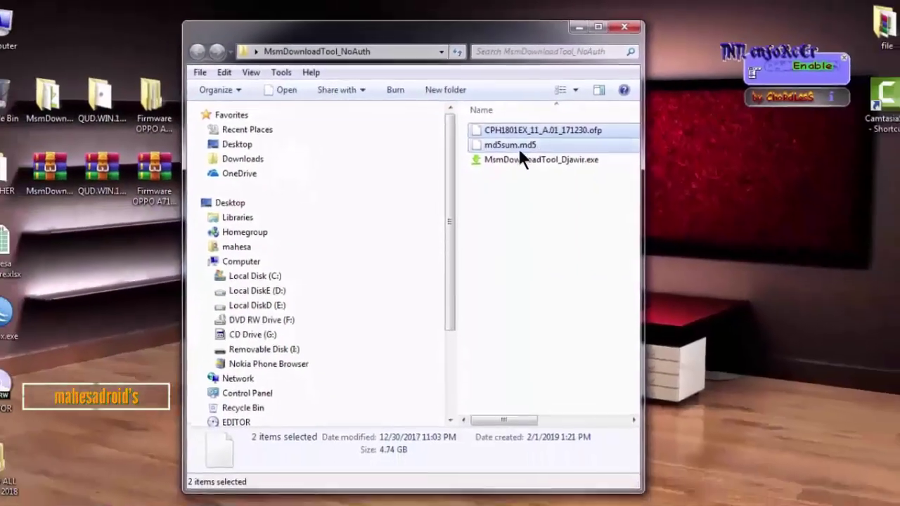
left_click(629, 267)
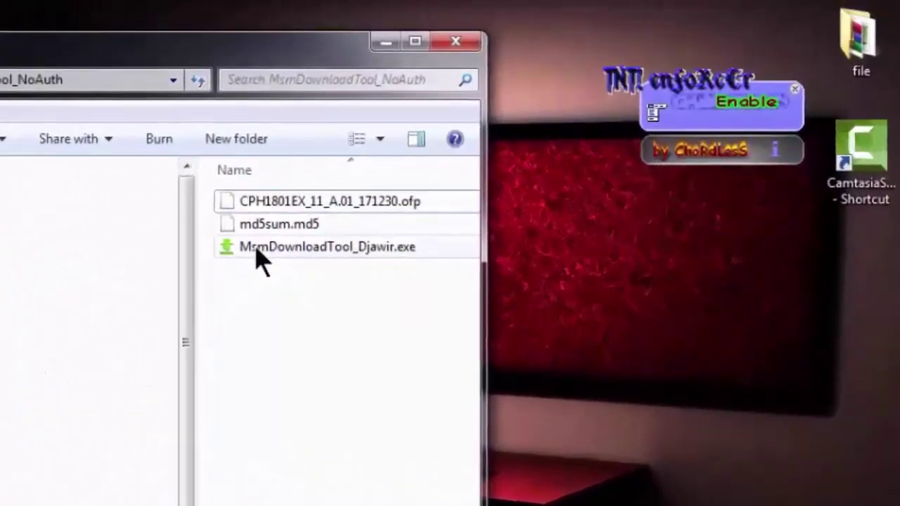
- Close the MsmDownloadTool_NoAuth folder window and the small enabler program on the desktop
left_click(257, 249)
left_click(457, 44)
left_click(452, 46)
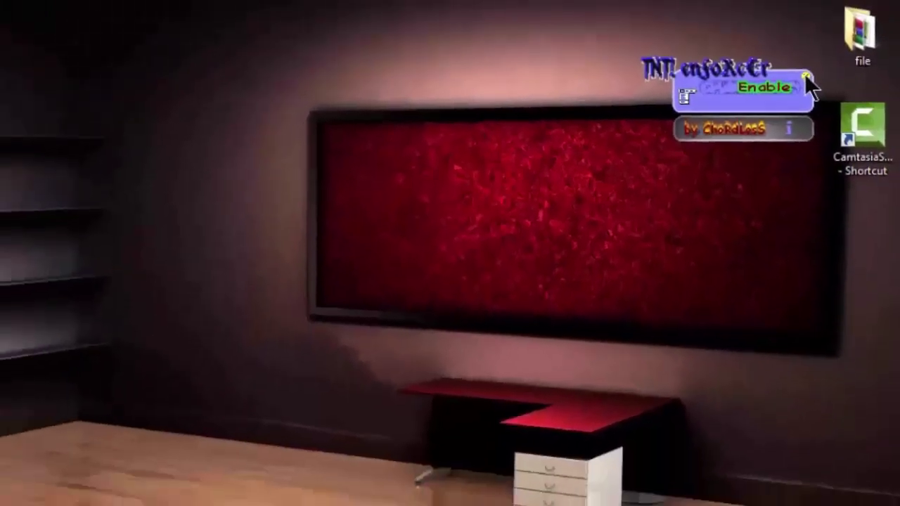
left_click(798, 97)
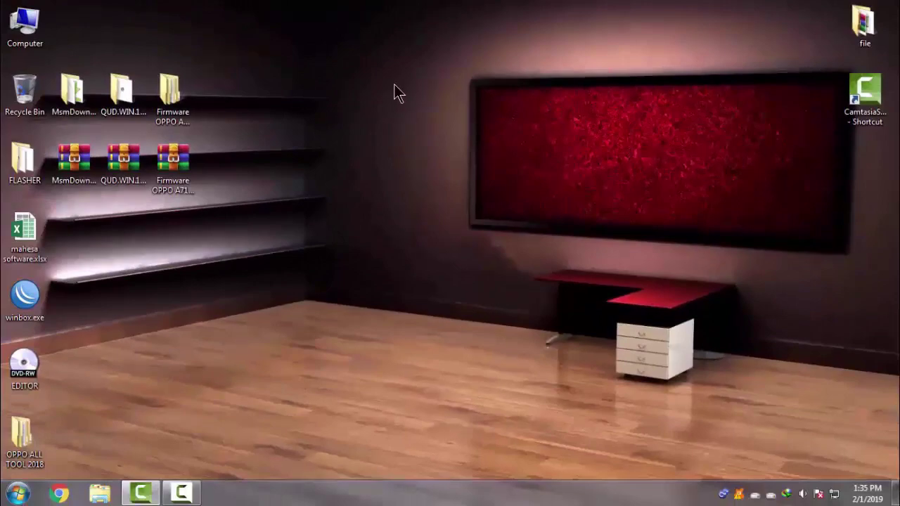
- Reopen the MsmDownloadTool_NoAuth folder from the desktop and launch MsmDownloadTool_Djawir.exe
double_click(69, 110)
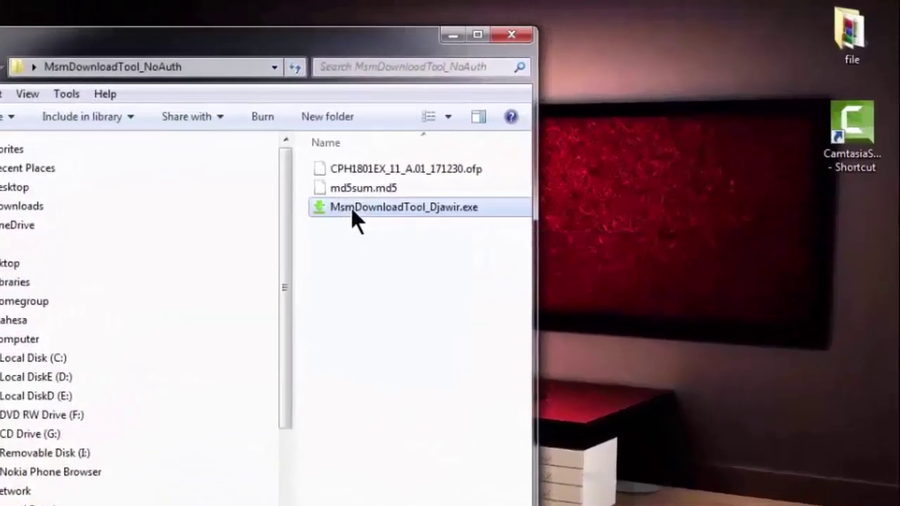
right_click(501, 151)
left_click(372, 161)
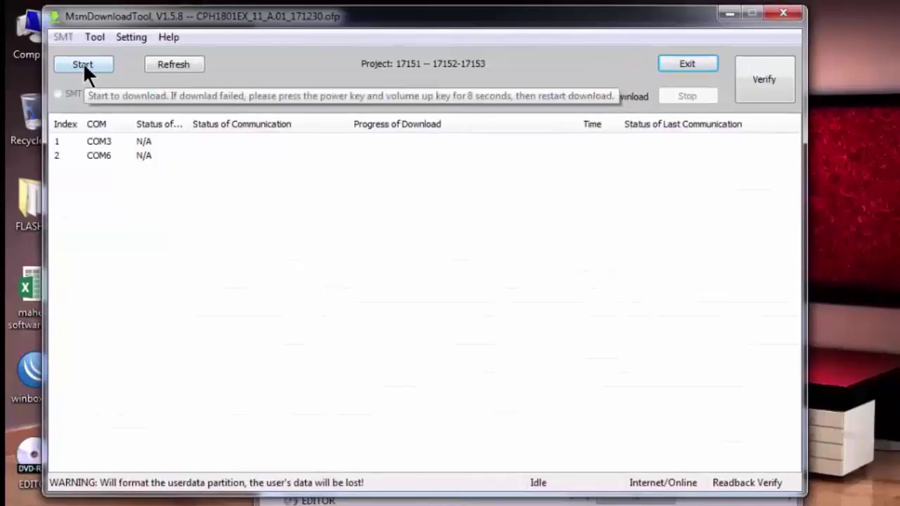
- Start the CPH1801EX_11_A.01_171230.ofp firmware download and agree to format the userdata partition
left_click(83, 64)
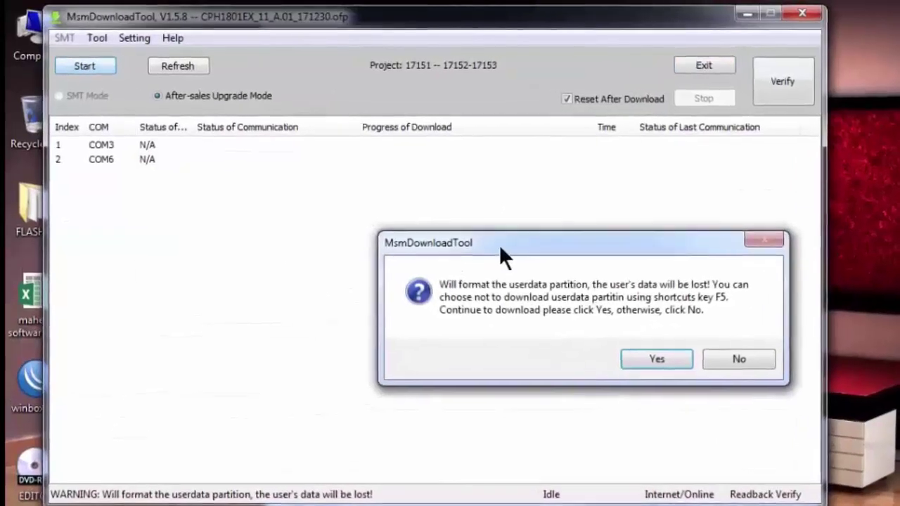
left_click_drag(466, 231, 347, 185)
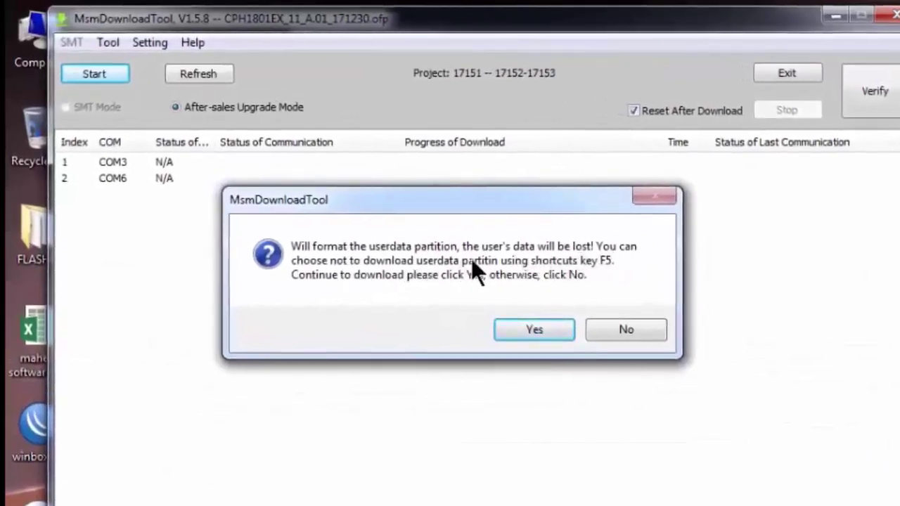
left_click(535, 330)
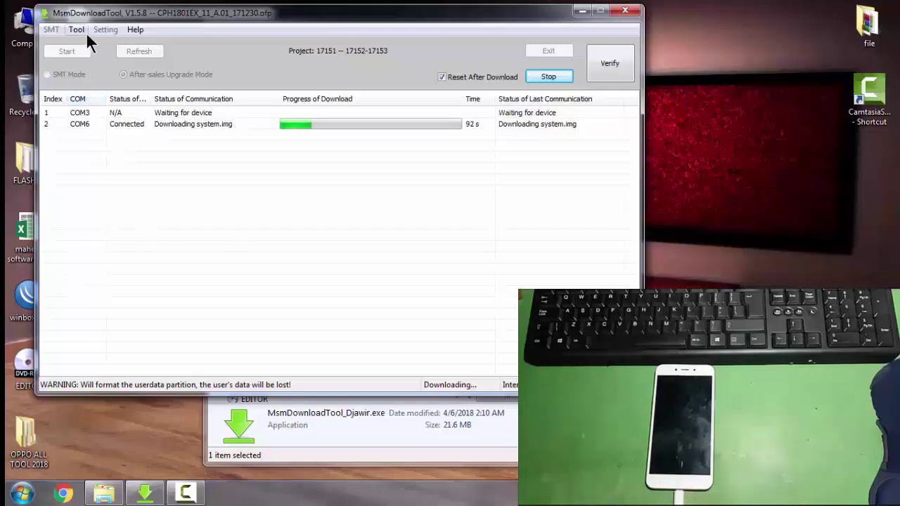
- Open Device Manager from MsmDownloadTool, check the Qualcomm HS-USB QDLoader 9008 port under Ports (COM & LPT), and close Device Manager
left_click(79, 29)
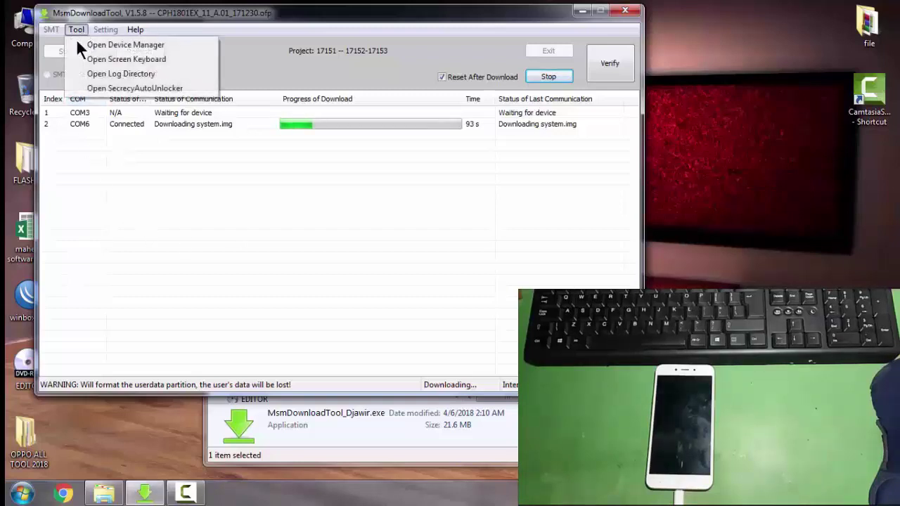
left_click(124, 44)
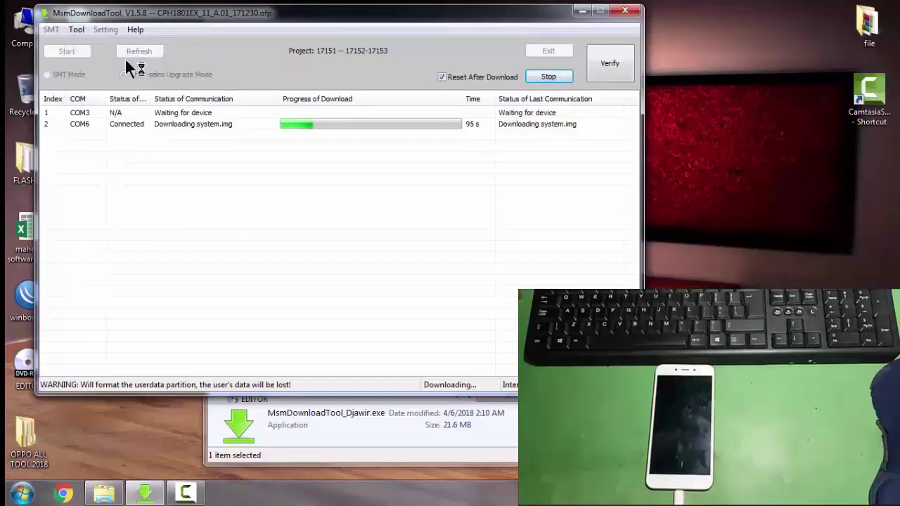
left_click_drag(255, 41, 527, 38)
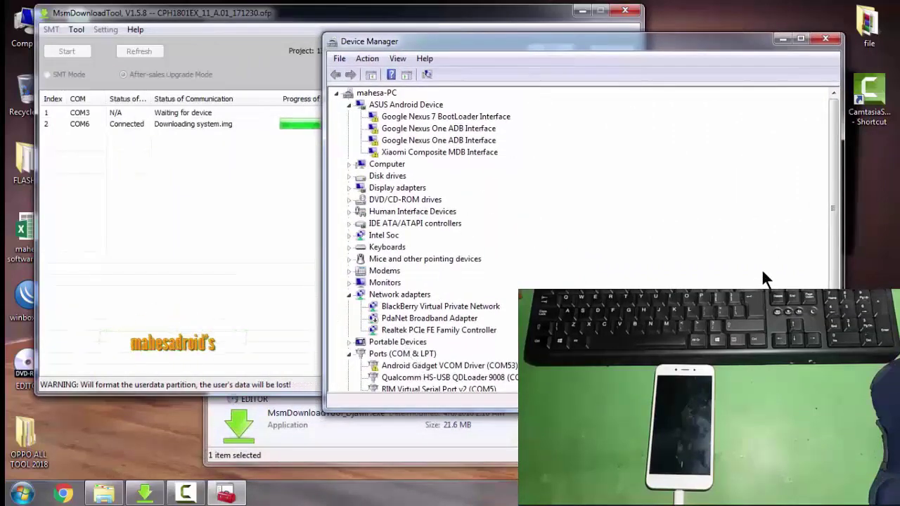
scroll(837, 259, "down", 3)
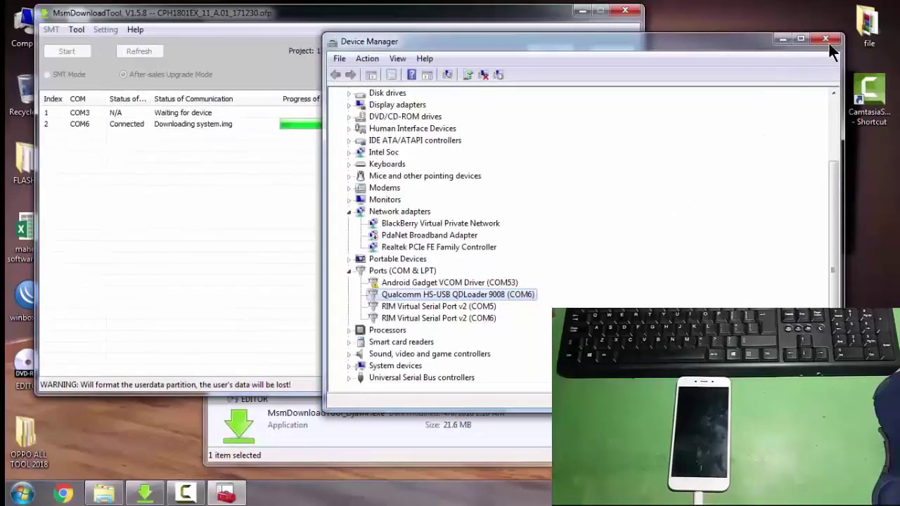
left_click(826, 40)
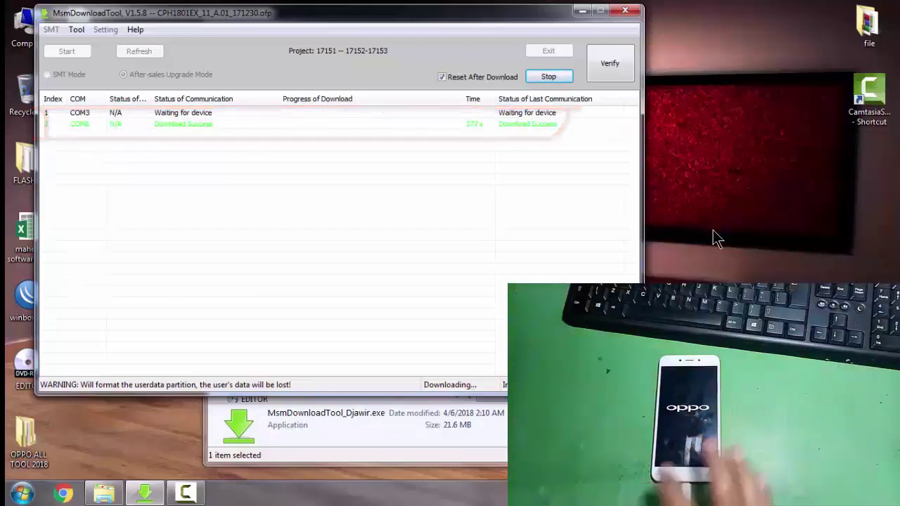
- Stop the download session in MsmDownloadTool and exit the tool, confirming the quit
left_click(548, 80)
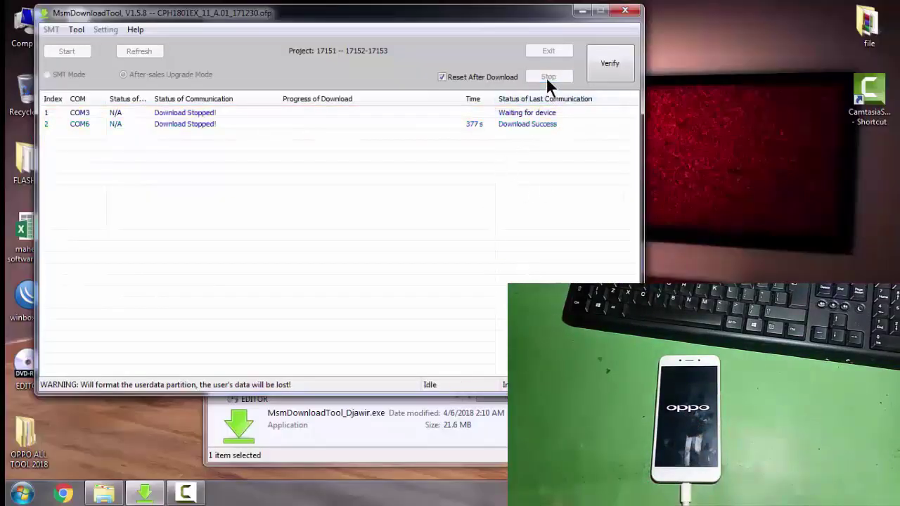
left_click(552, 50)
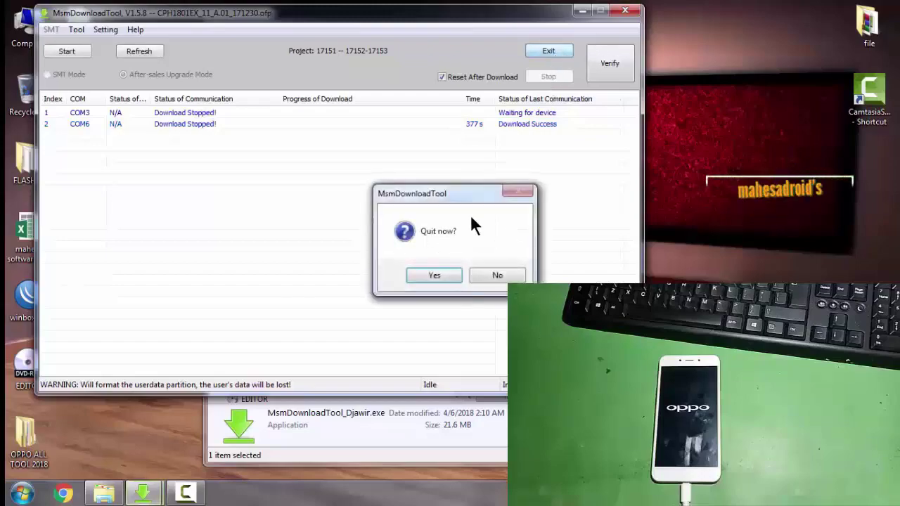
left_click(440, 278)
left_click(615, 28)
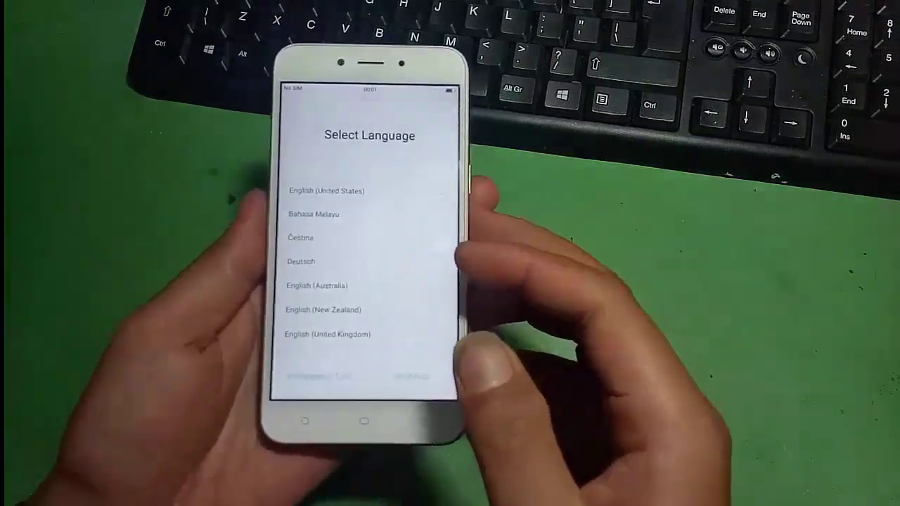
left_click(314, 214)
left_click(411, 376)
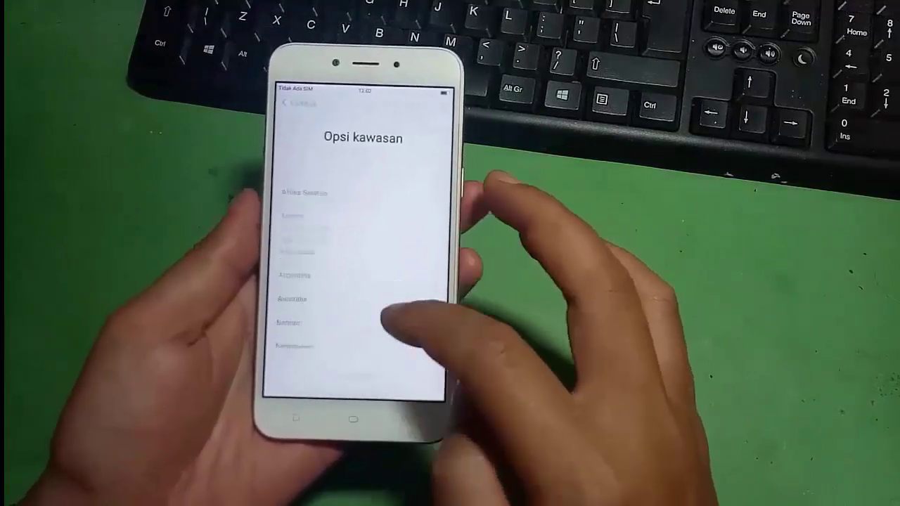
left_click(380, 372)
left_click(345, 373)
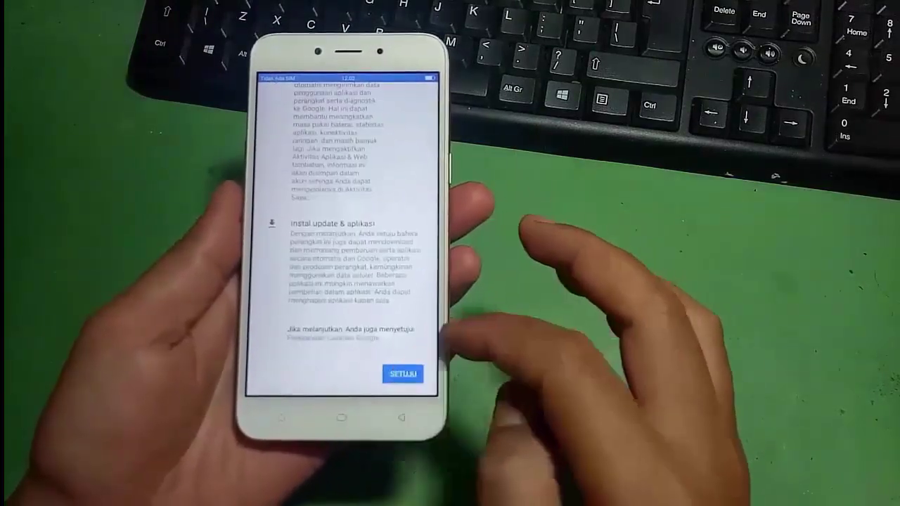
left_click(403, 374)
left_click(311, 227)
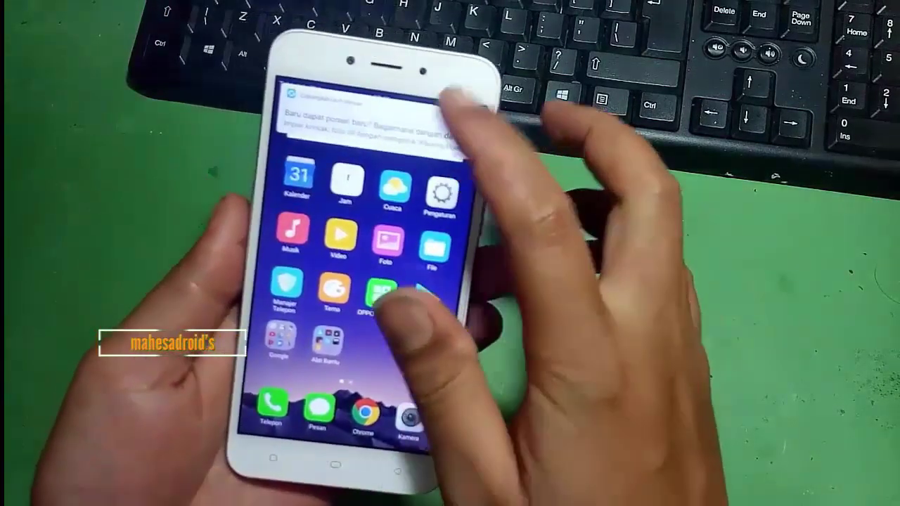
left_click_drag(394, 78, 415, 42)
left_click_drag(330, 239, 422, 239)
left_click_drag(394, 281, 274, 274)
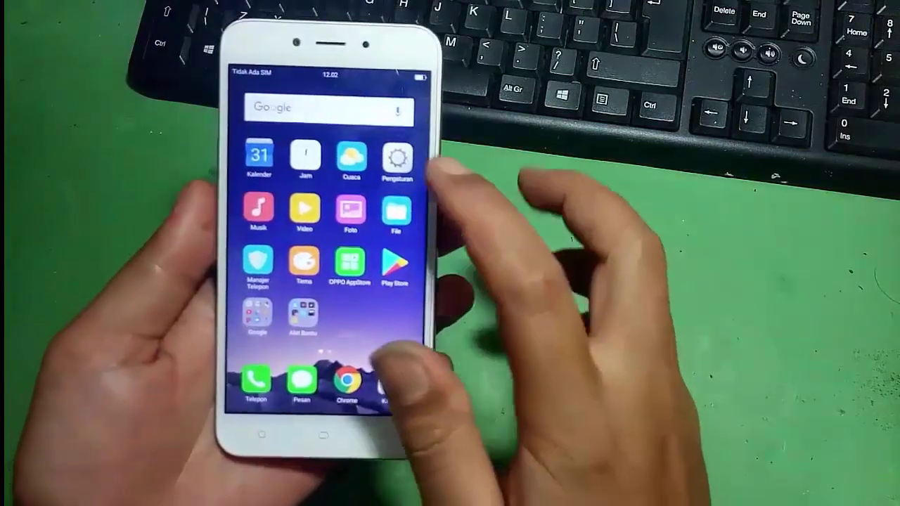
left_click(368, 133)
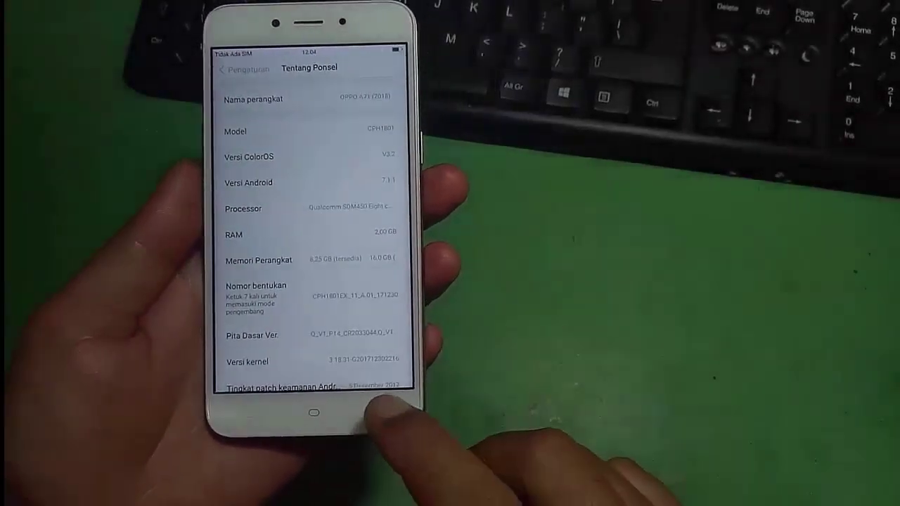
left_click(433, 453)
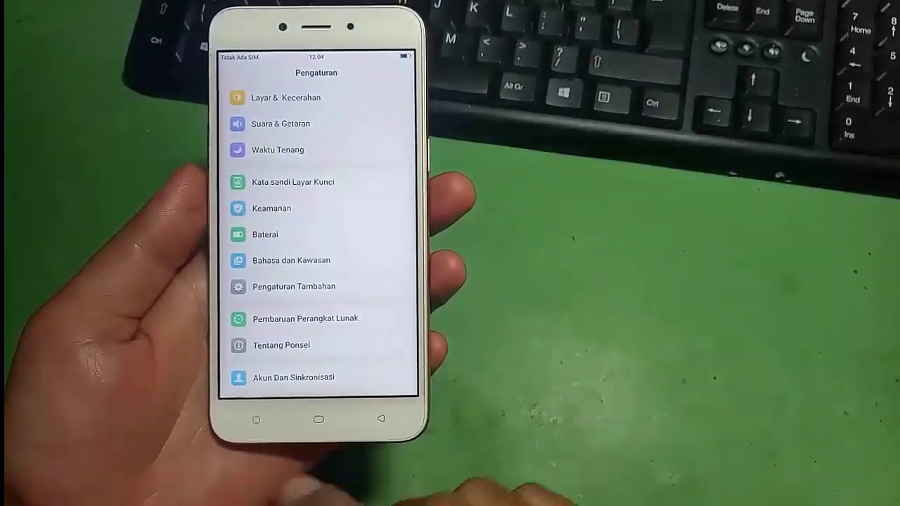
scroll(382, 316, "down", 5)
left_click(381, 418)
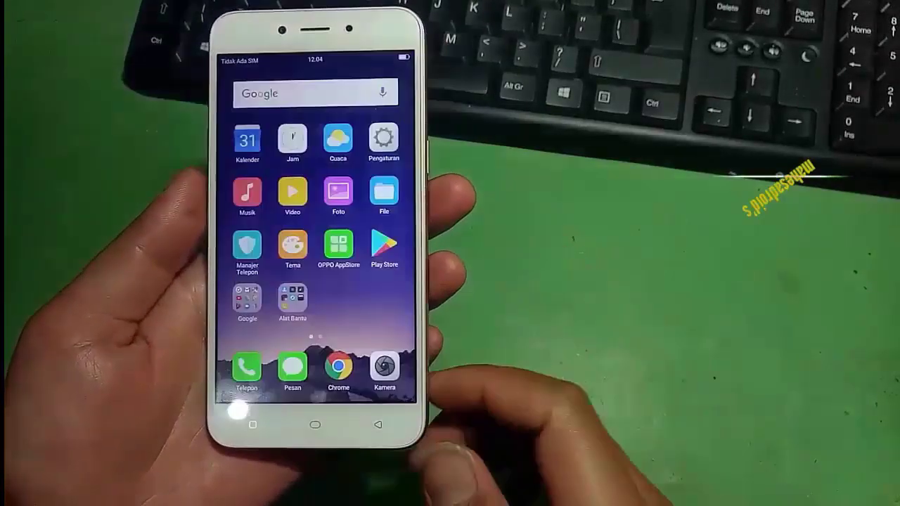